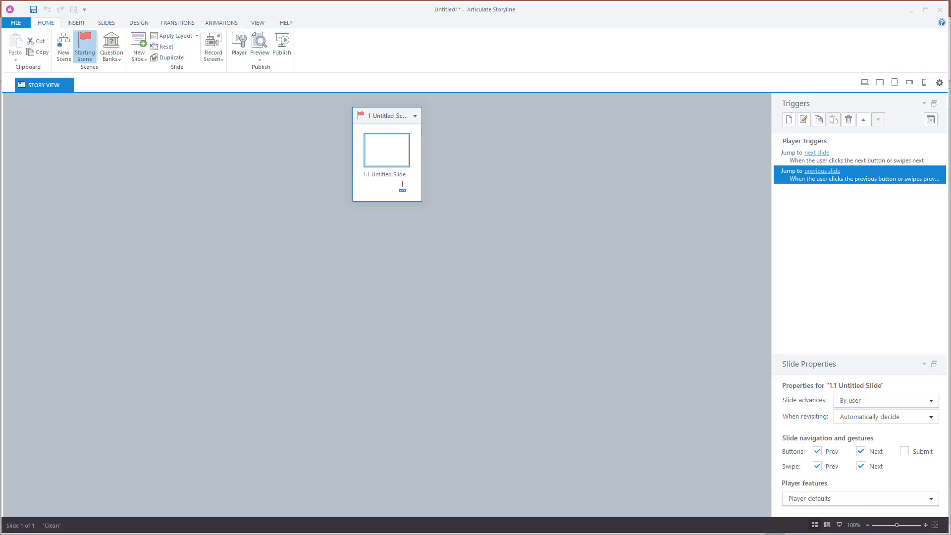
Step: Open the blank slide 1.1 Untitled Slide from Story View for editing
double_click(399, 155)
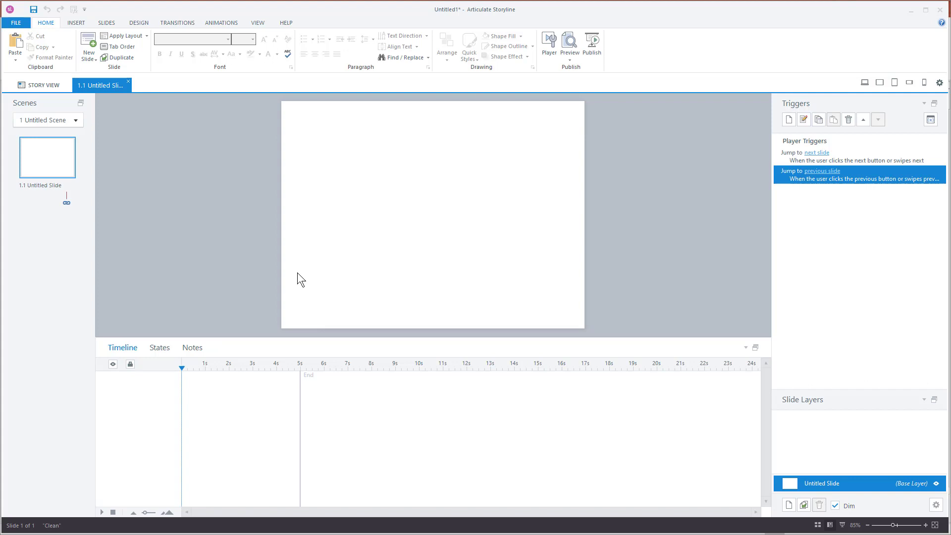
Step: Check the current story size, 720x540 (4:3), in the Design tab's Story Size settings
click(137, 25)
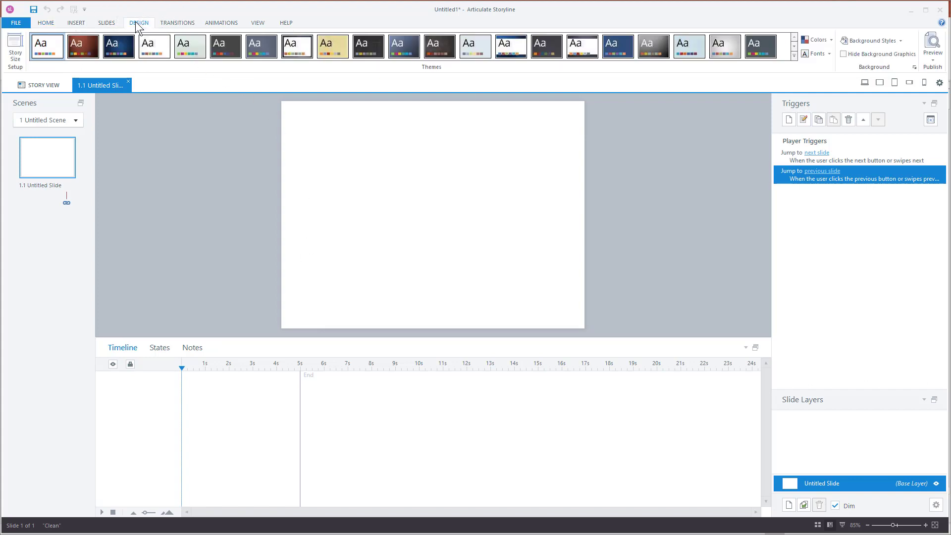
click(19, 52)
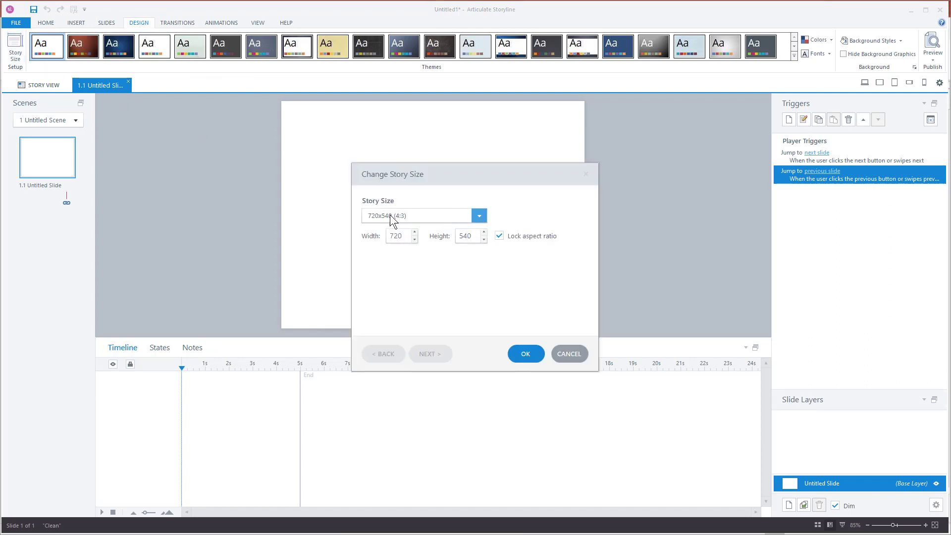
click(407, 218)
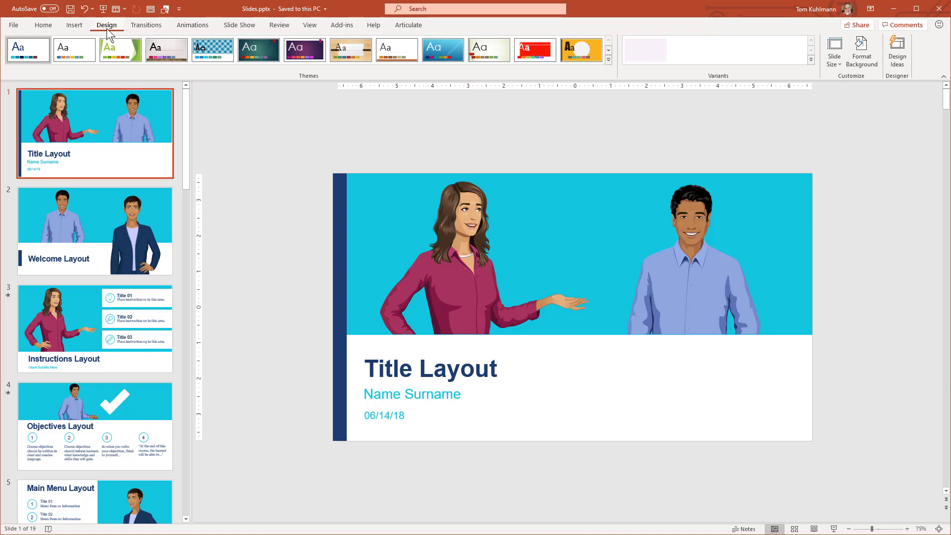
Step: Confirm in Slide Size that the PowerPoint deck uses Widescreen (16:9) slides
click(841, 65)
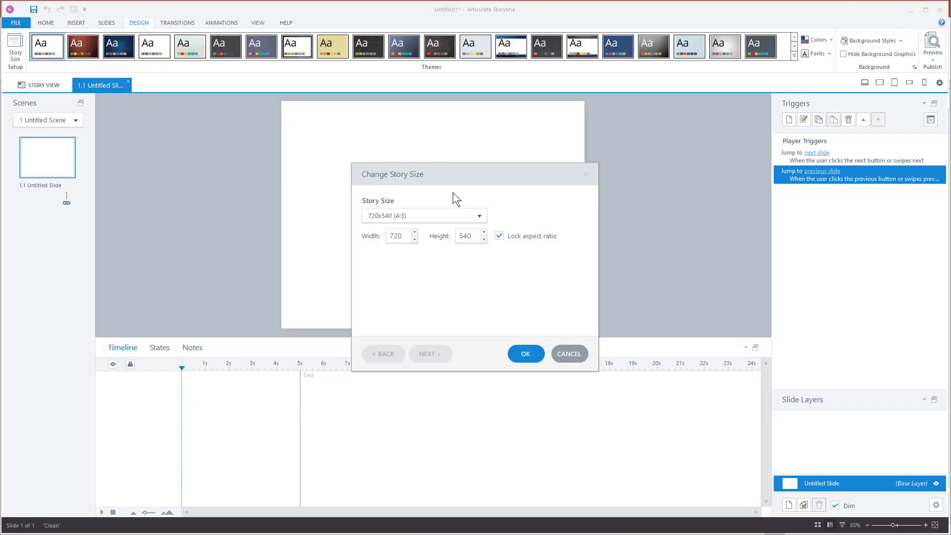
Step: Change the Storyline story size to 720x405 (16:9) widescreen
click(478, 217)
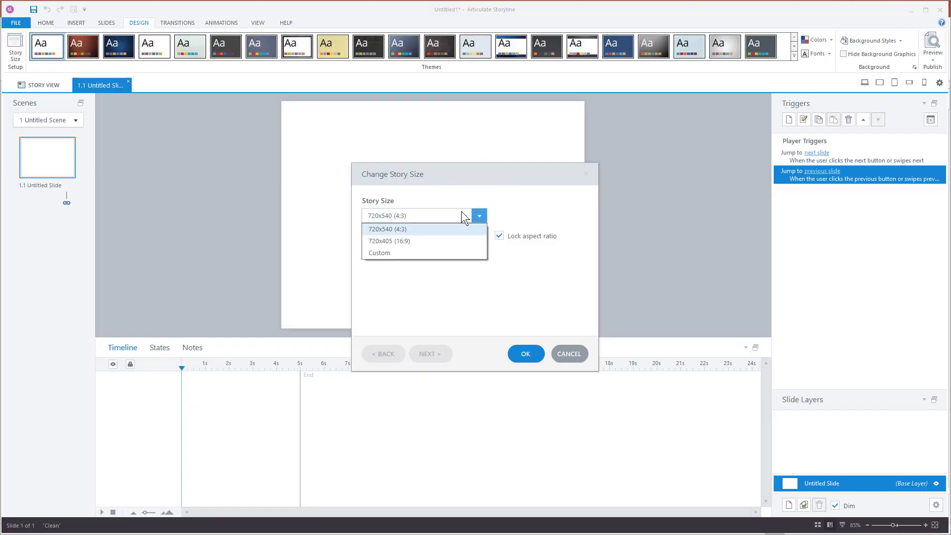
click(393, 241)
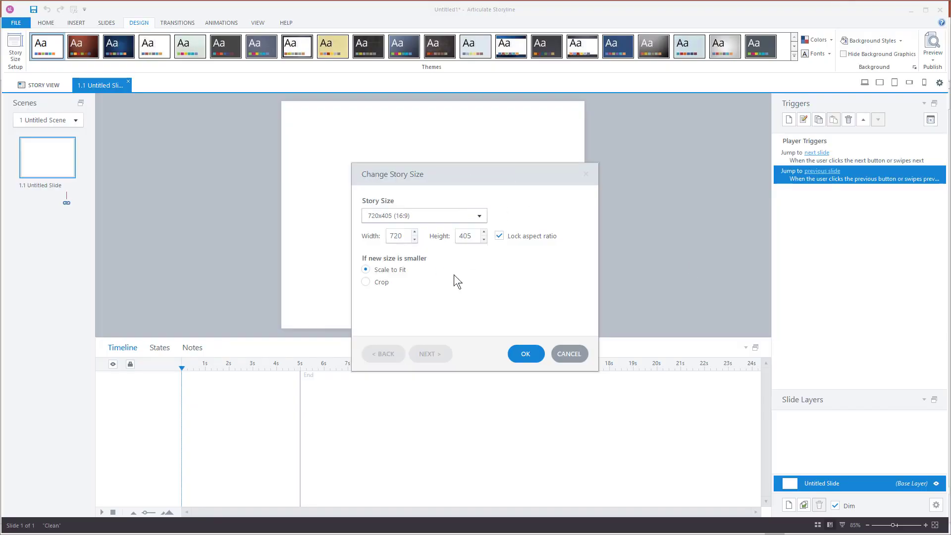
click(525, 354)
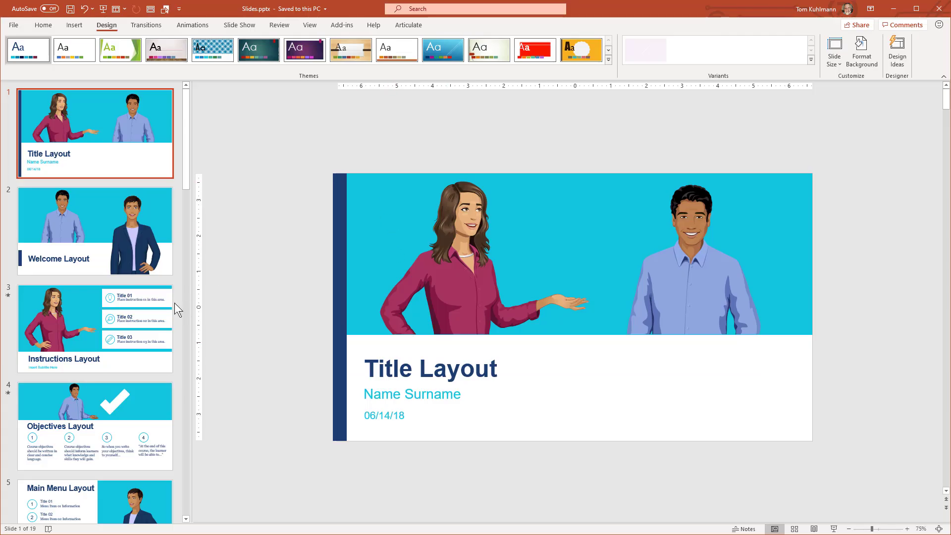
Step: Look at the deck's Instructions Layout and Objectives Layout slides in PowerPoint
click(58, 334)
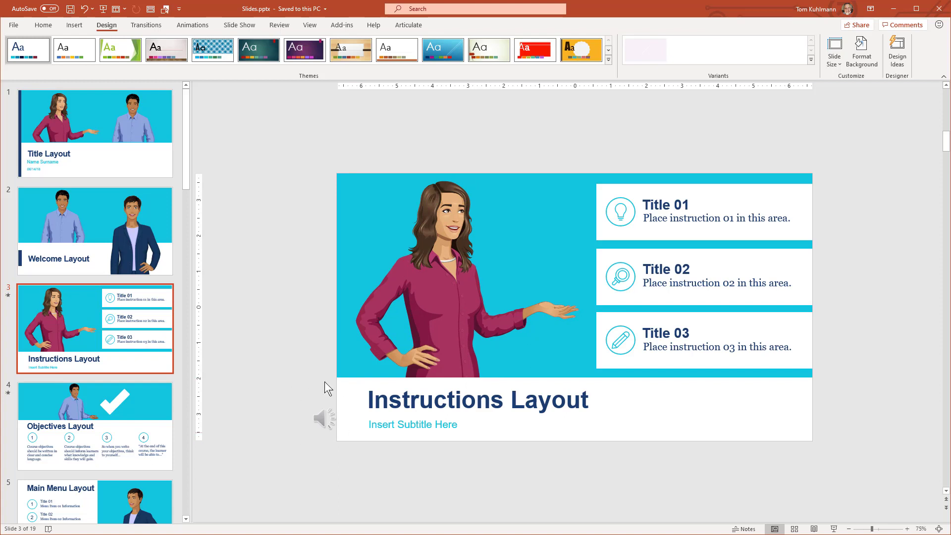
click(121, 413)
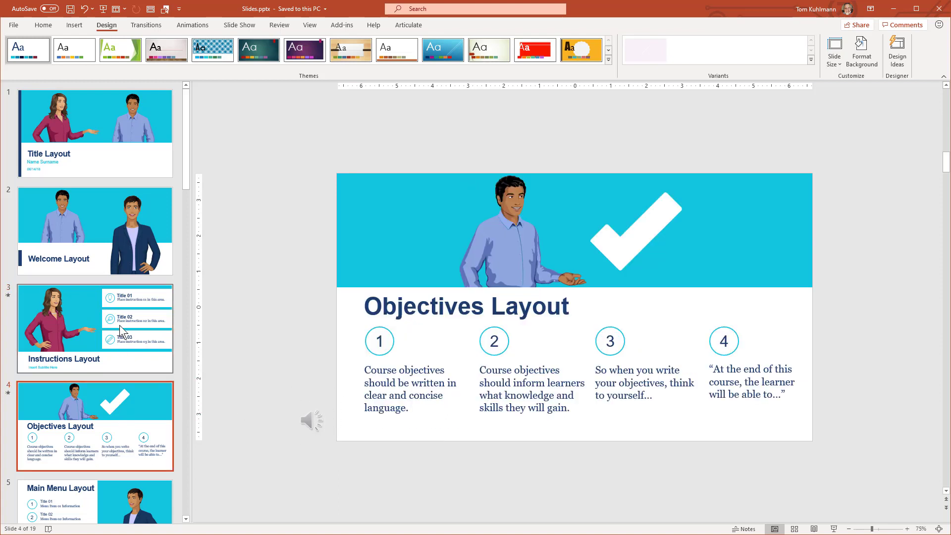
mouse_move(305, 423)
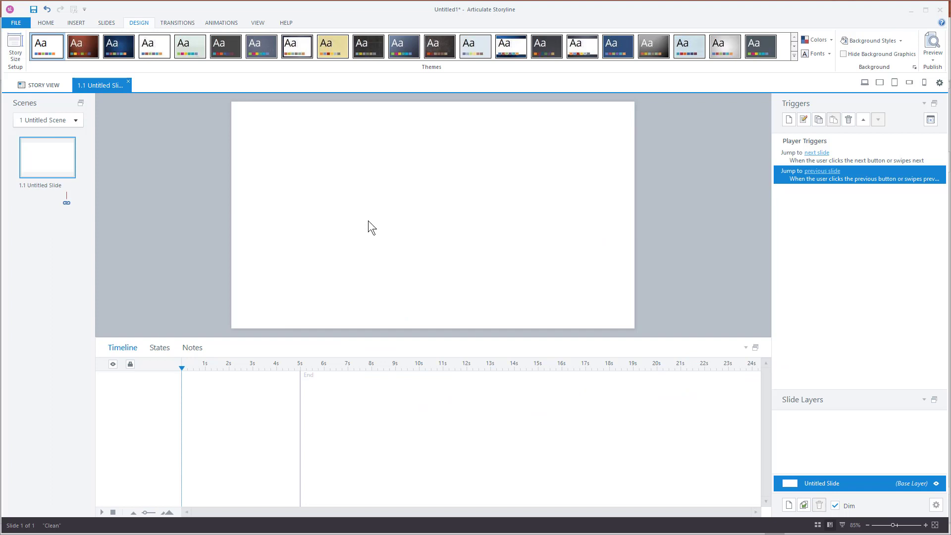
Step: Import every slide of Slides.pptx through Import PowerPoint into a new scene
click(112, 23)
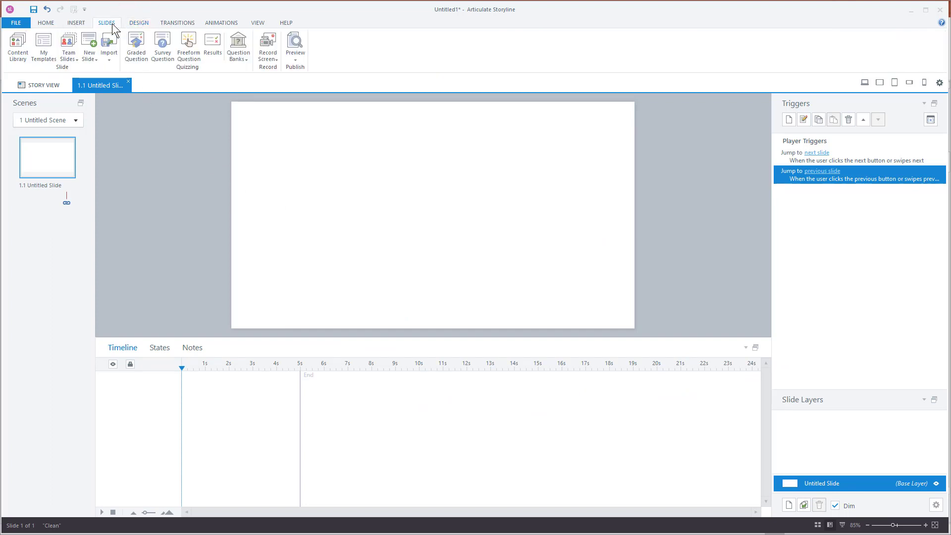
click(109, 60)
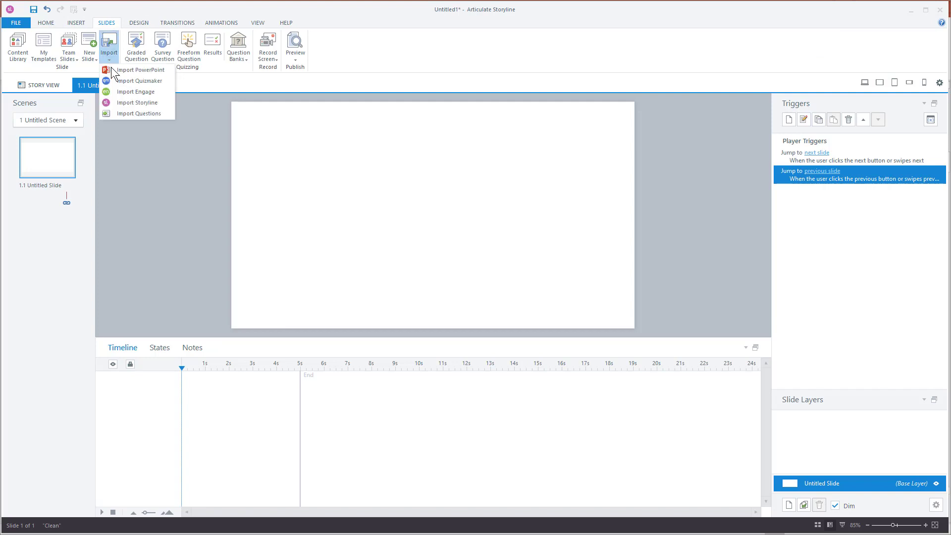
click(126, 70)
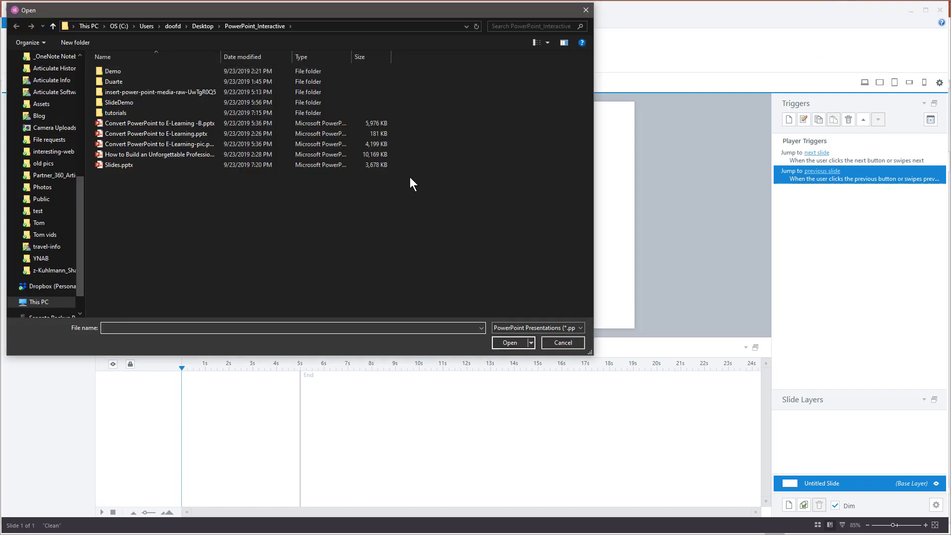
click(115, 166)
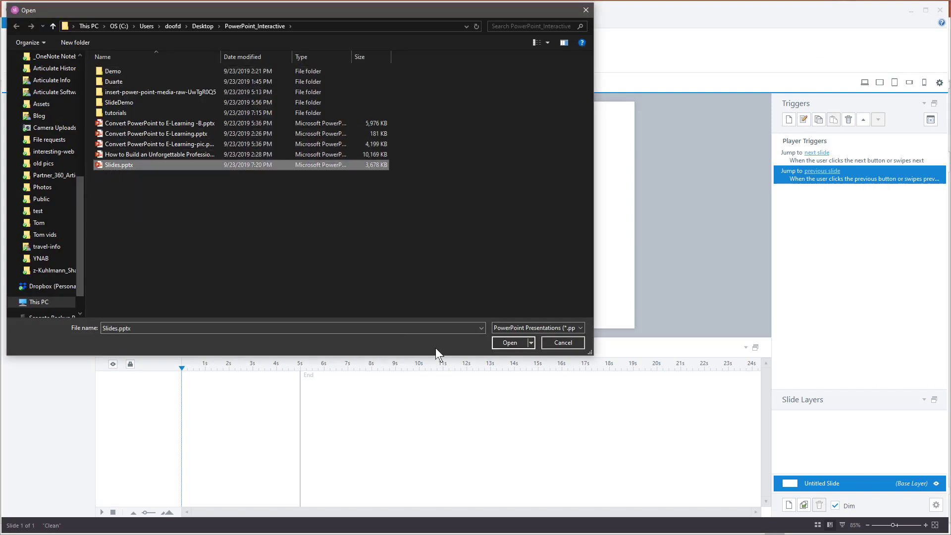
click(510, 343)
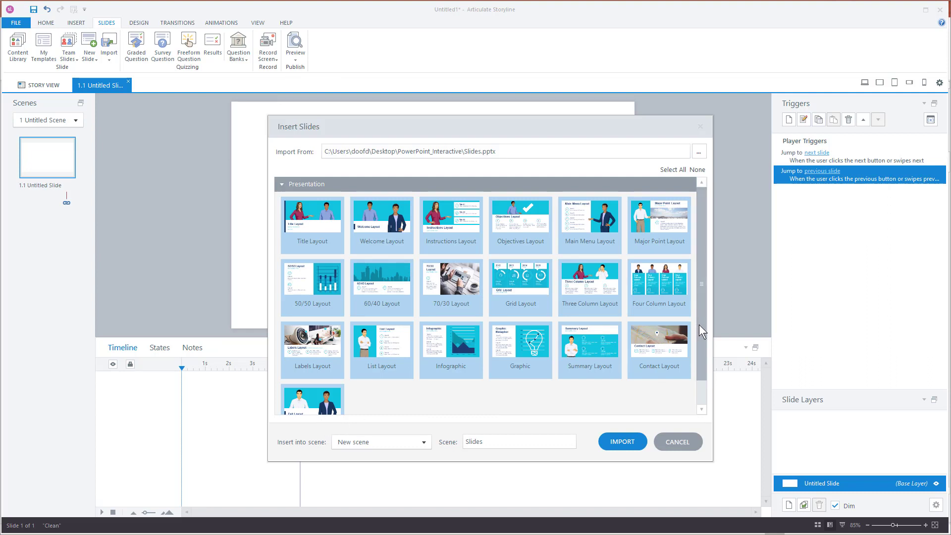
drag(704, 332, 715, 289)
click(621, 442)
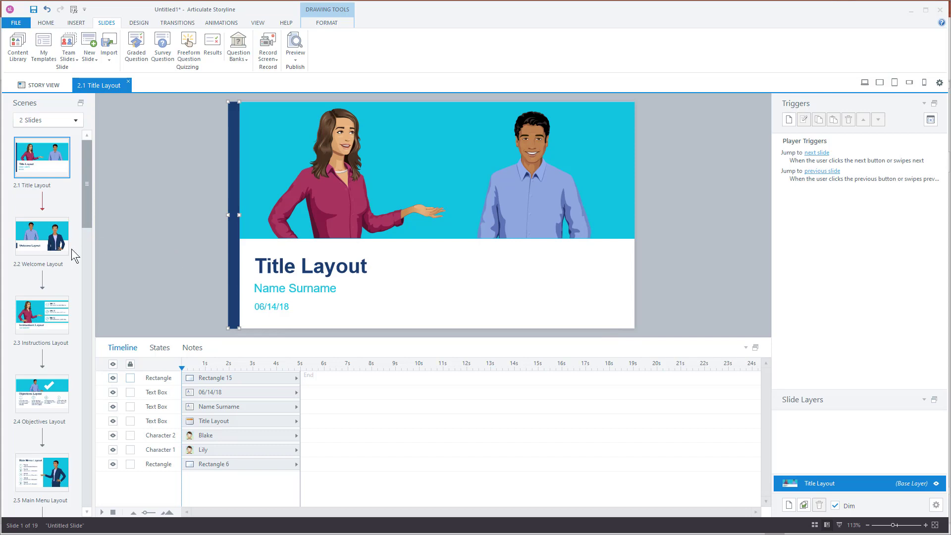
Step: View slide 2.2 Welcome Layout, then return to Story View showing both scenes
click(51, 238)
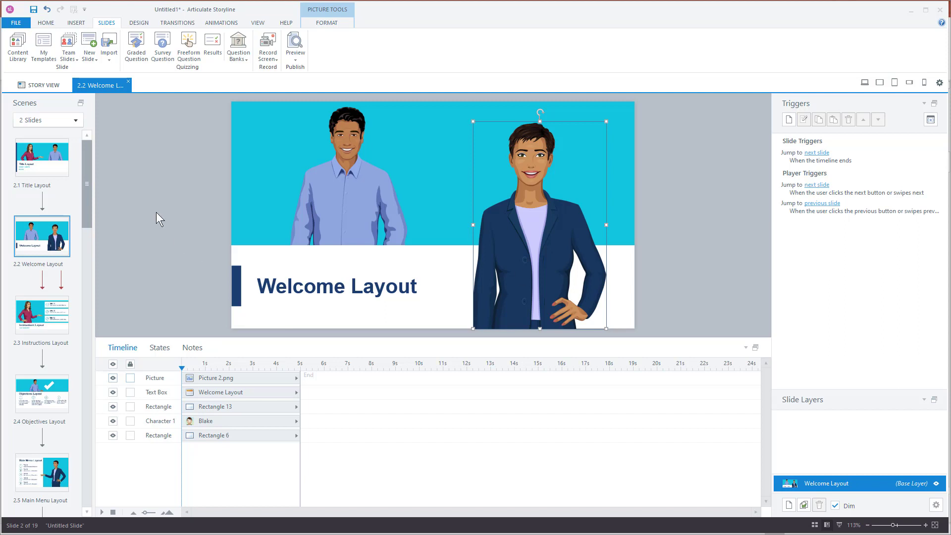
click(45, 85)
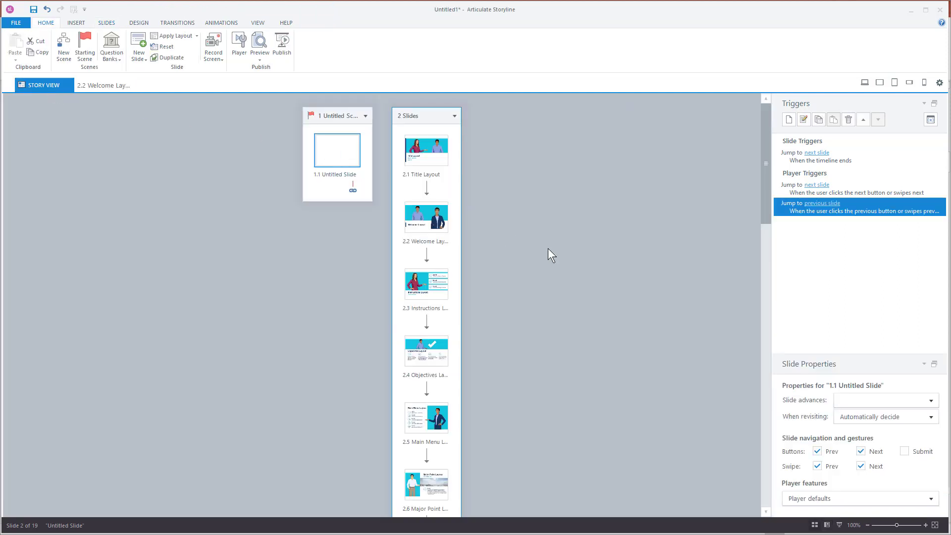
Step: Select slides 2.1 through 2.19 and set them to advance By user
click(431, 160)
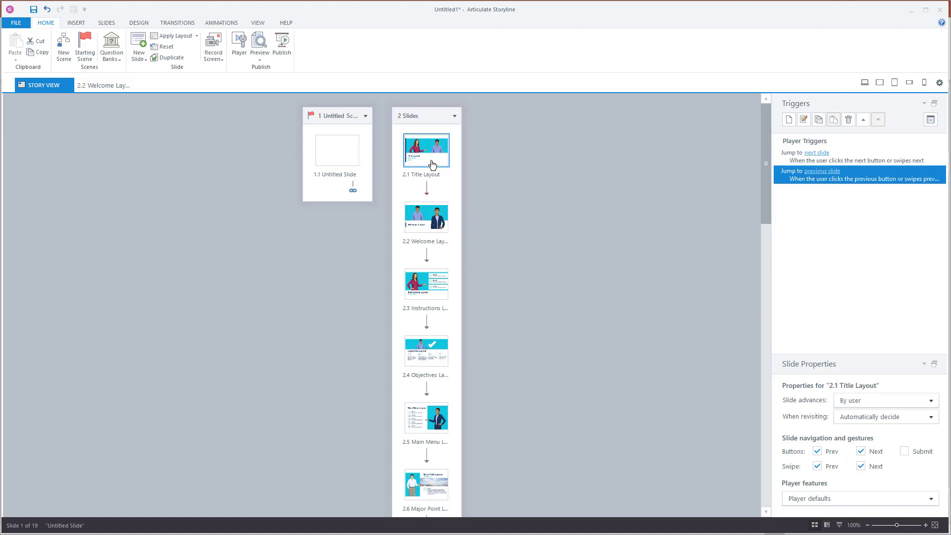
scroll(445, 393, down, 15)
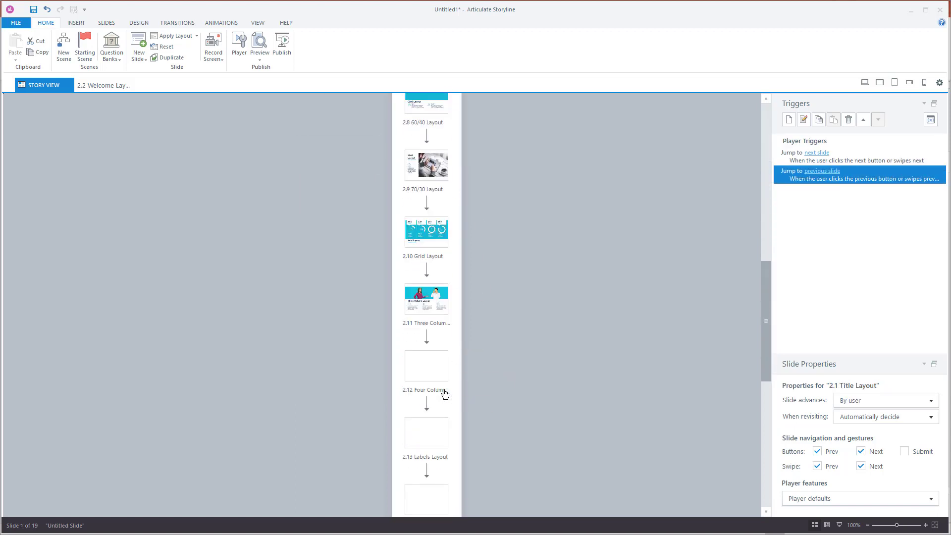
shift+click(430, 422)
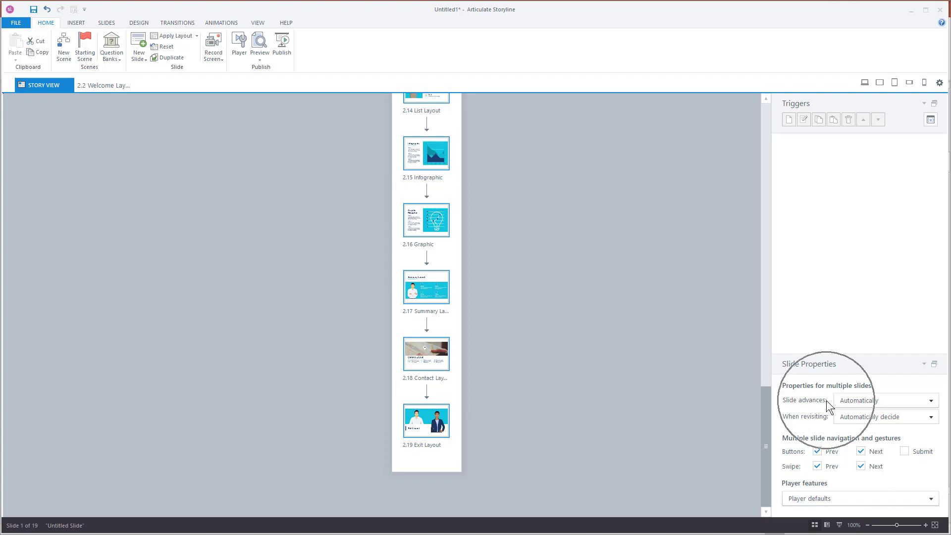
click(930, 401)
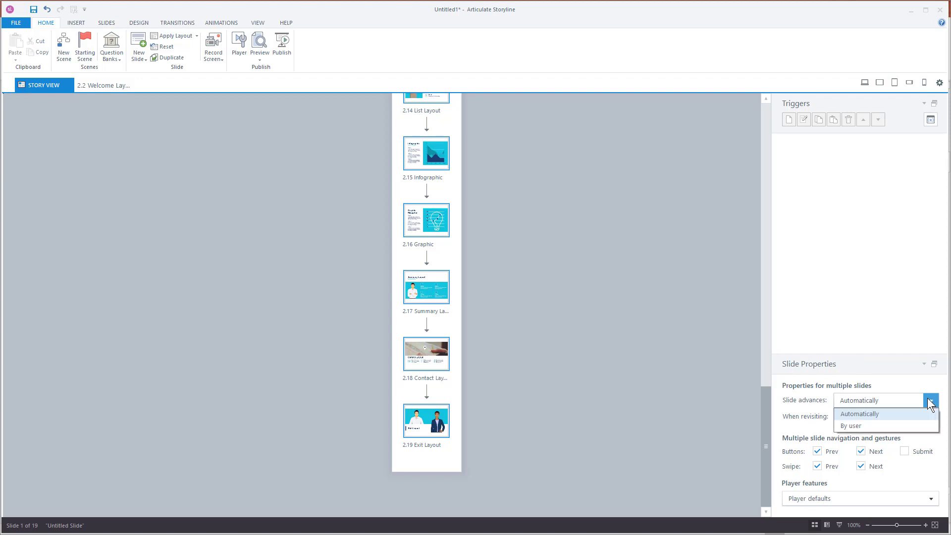
click(851, 426)
Step: Verify the advance setting on the Welcome, Instructions and Objectives Layout slides
click(683, 235)
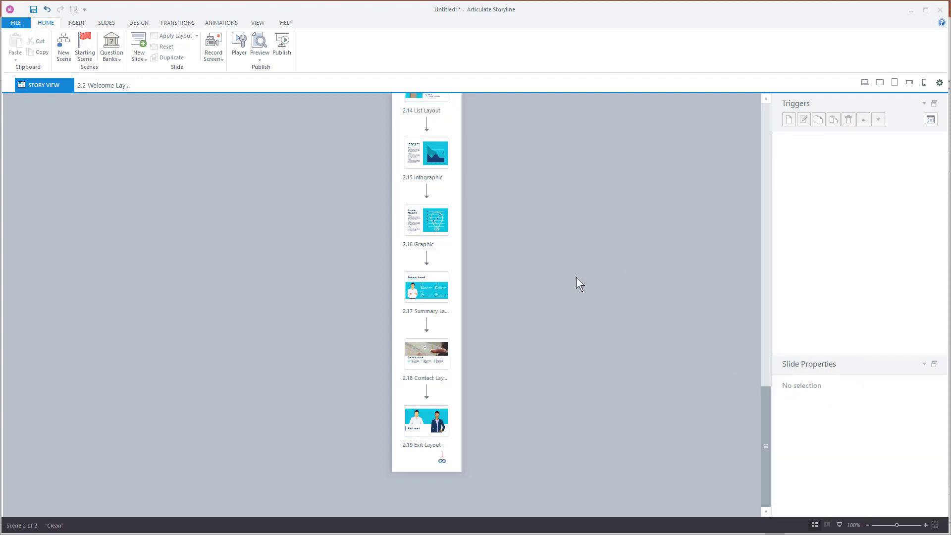
scroll(577, 275, up, 6)
scroll(545, 263, up, 10)
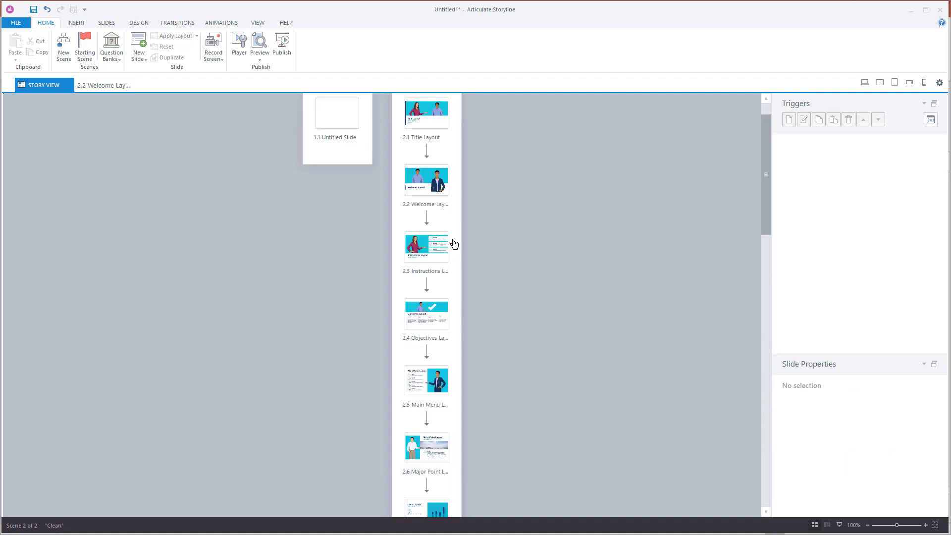
click(424, 194)
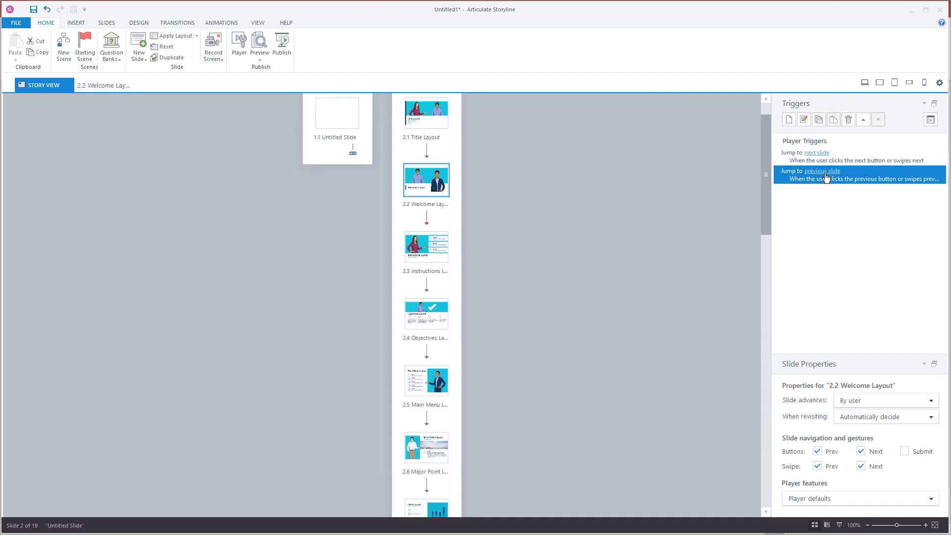
click(440, 246)
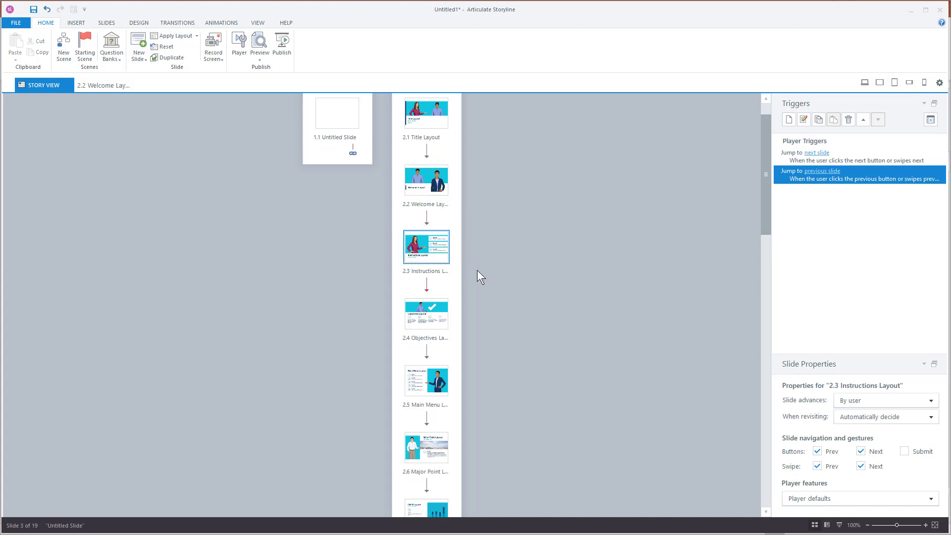
click(431, 317)
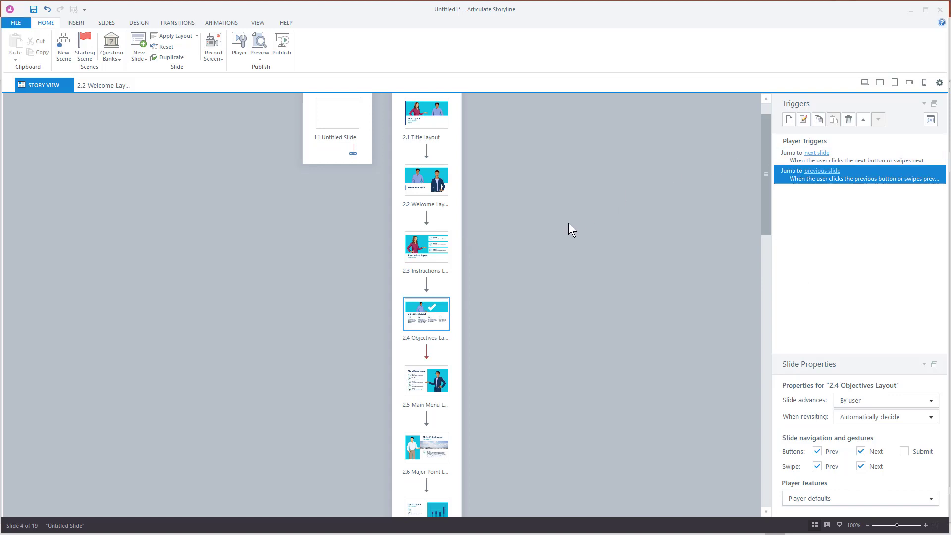
scroll(569, 224, up, 1)
scroll(564, 228, down, 1)
click(427, 256)
double_click(428, 257)
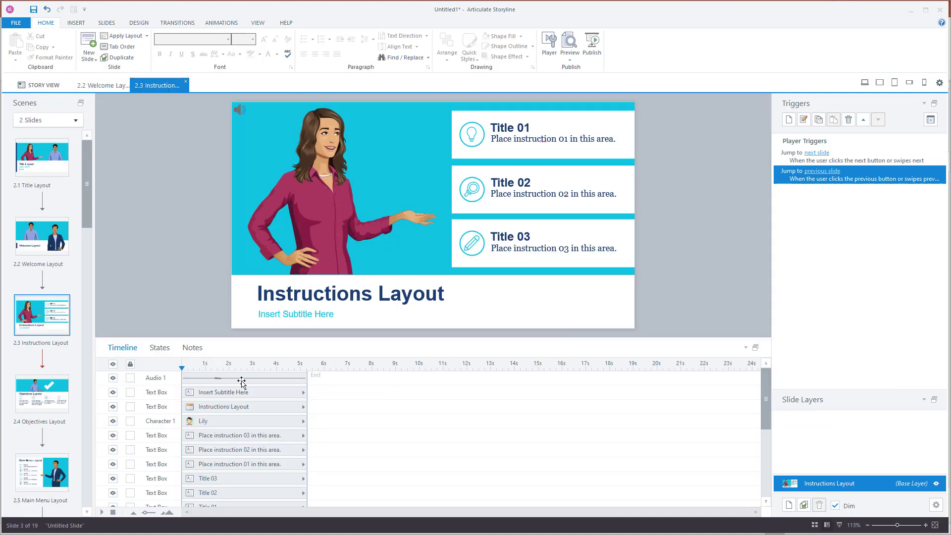
click(324, 173)
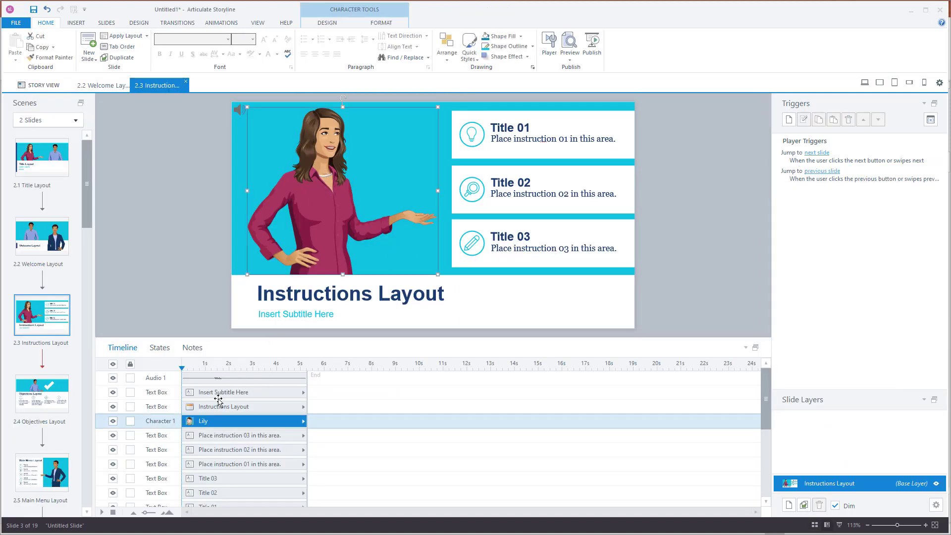
scroll(213, 491, down, 5)
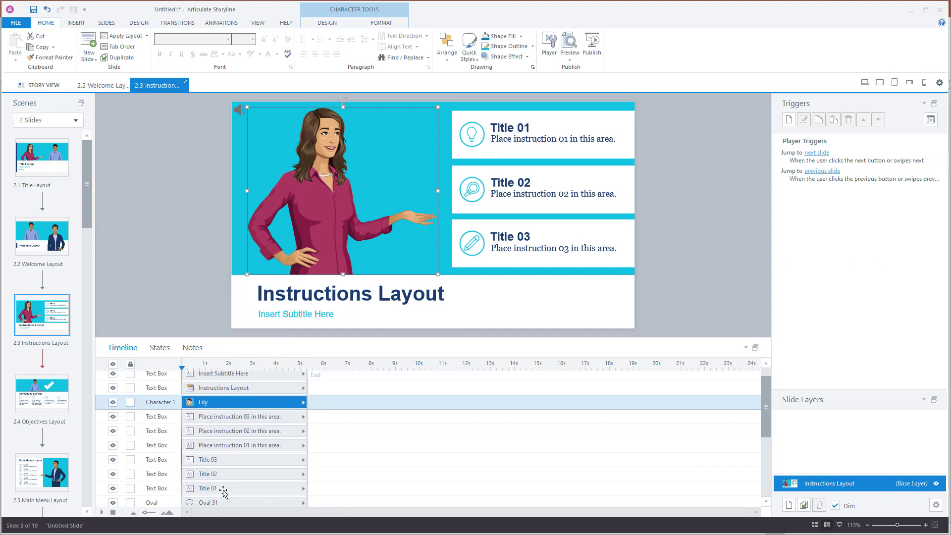
scroll(221, 488, up, 5)
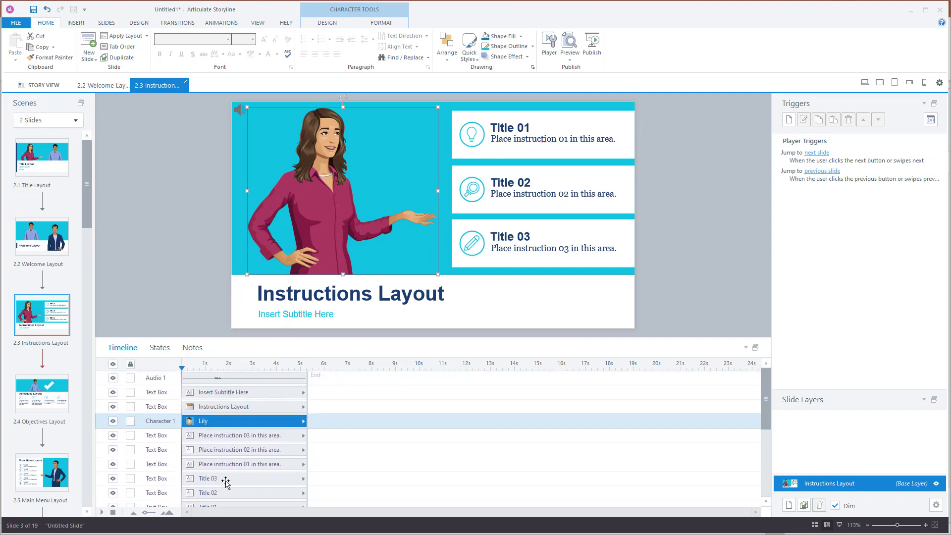
click(223, 379)
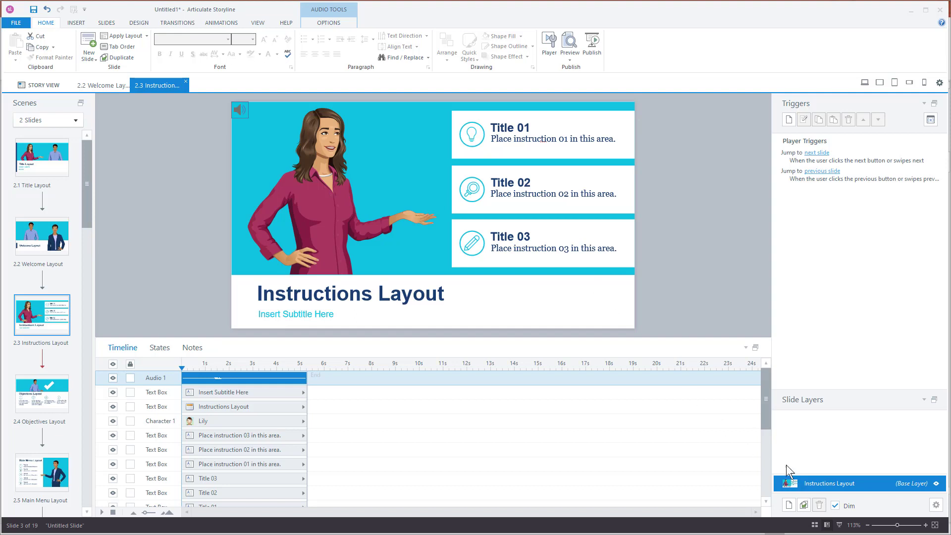
Step: Select the Title 01 box, cancel a stray new trigger, and show its states (only Normal)
click(611, 114)
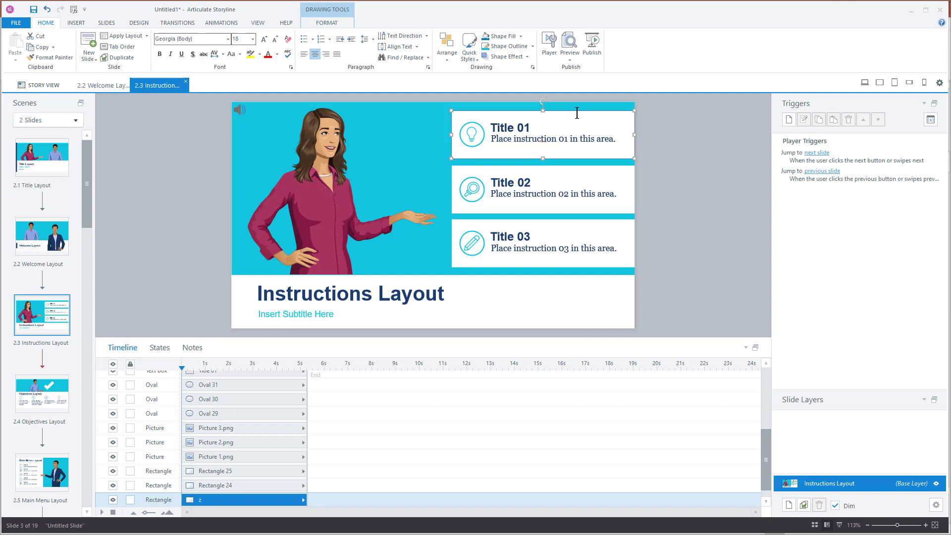
click(790, 121)
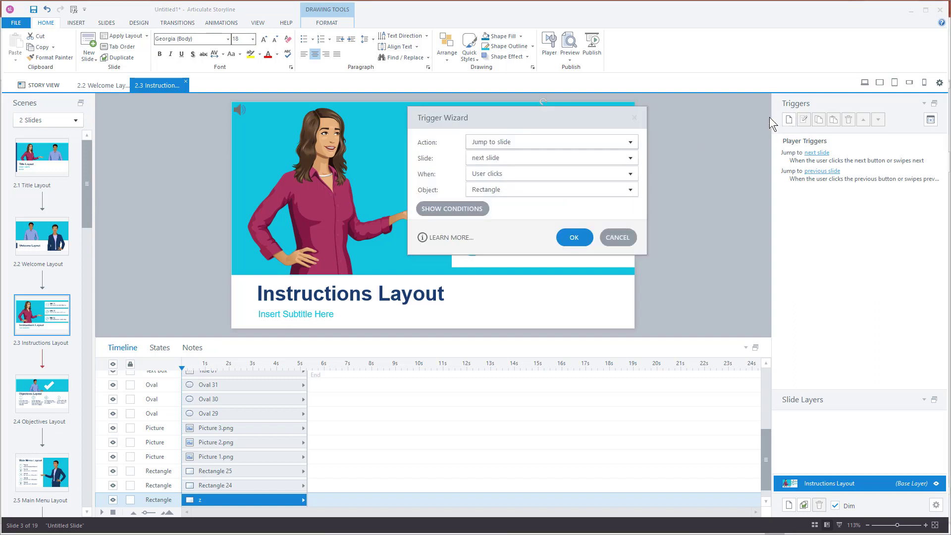
click(626, 241)
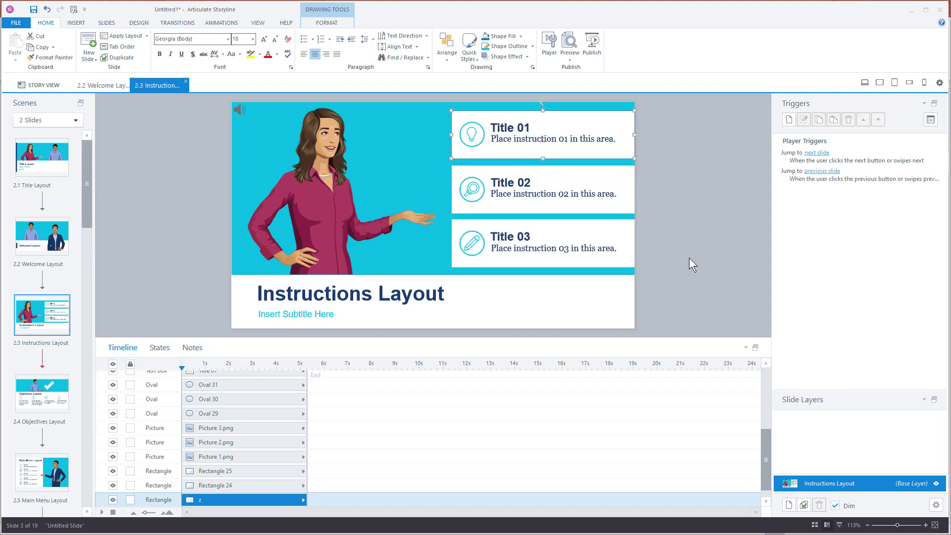
click(493, 112)
click(161, 350)
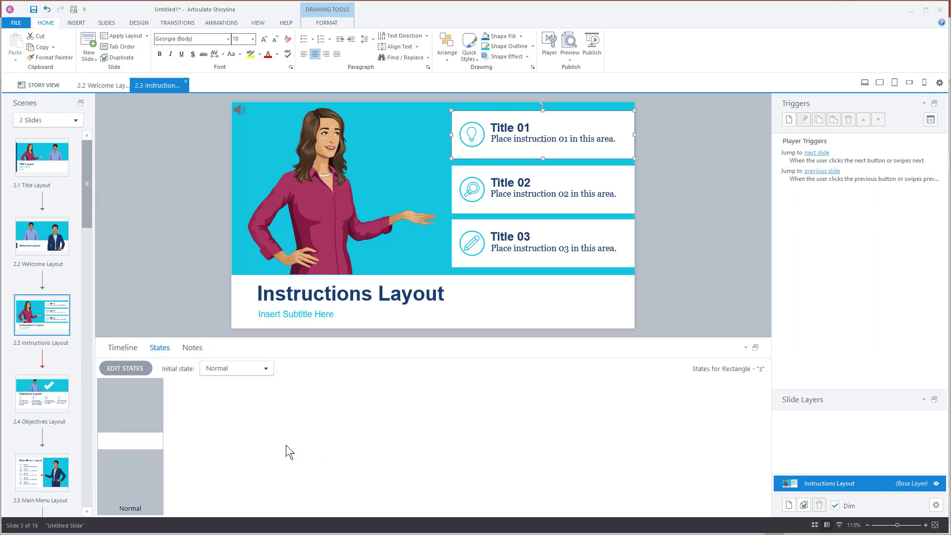
Step: Add a new state named Hover to the Title 01 box with a light blue shape fill
click(115, 368)
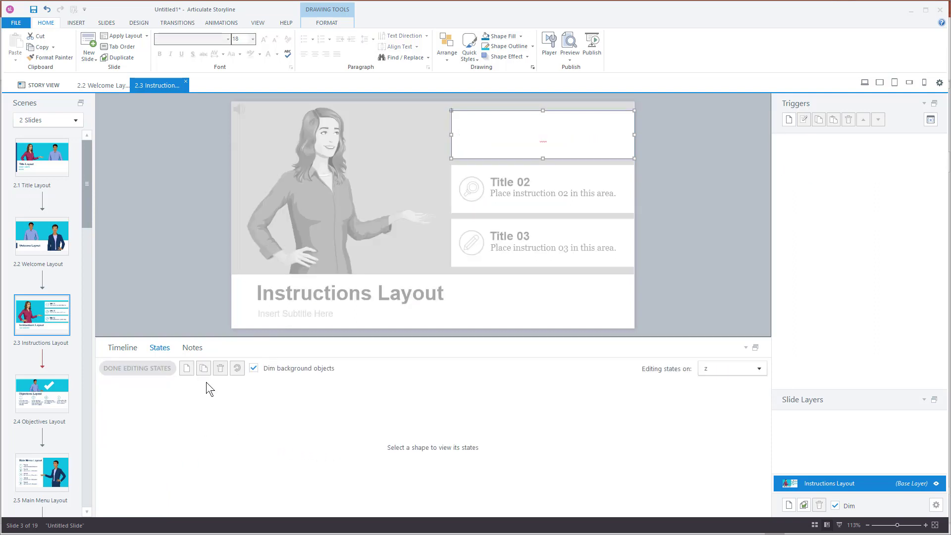
click(187, 368)
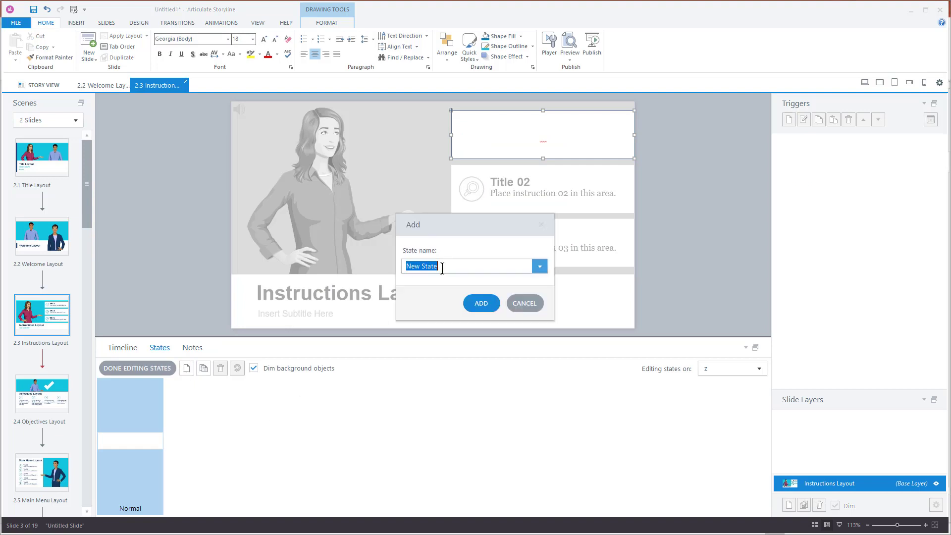
text(hover)
click(482, 304)
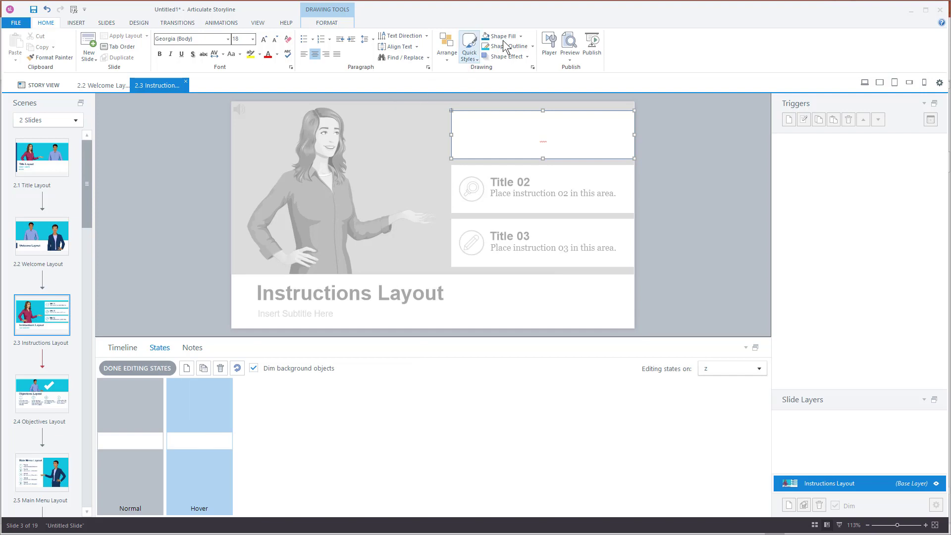
click(522, 38)
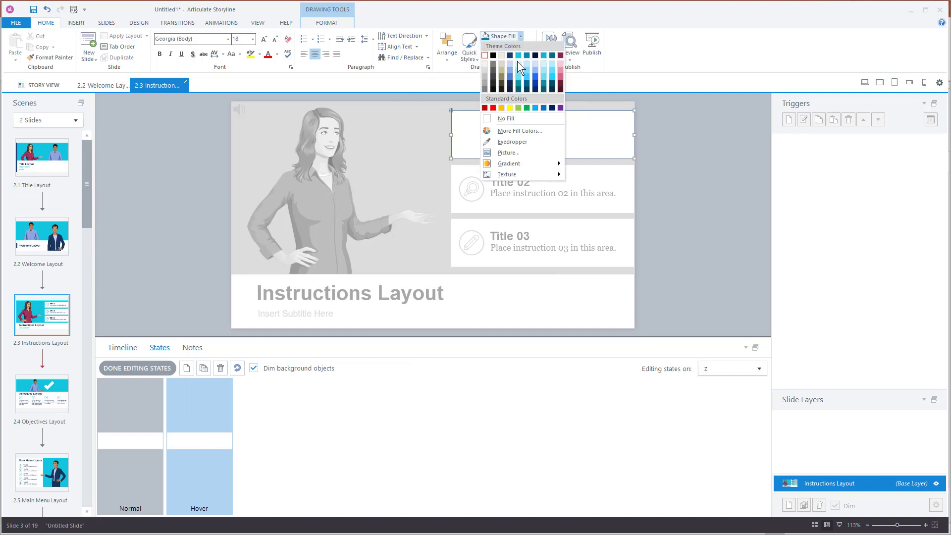
click(517, 61)
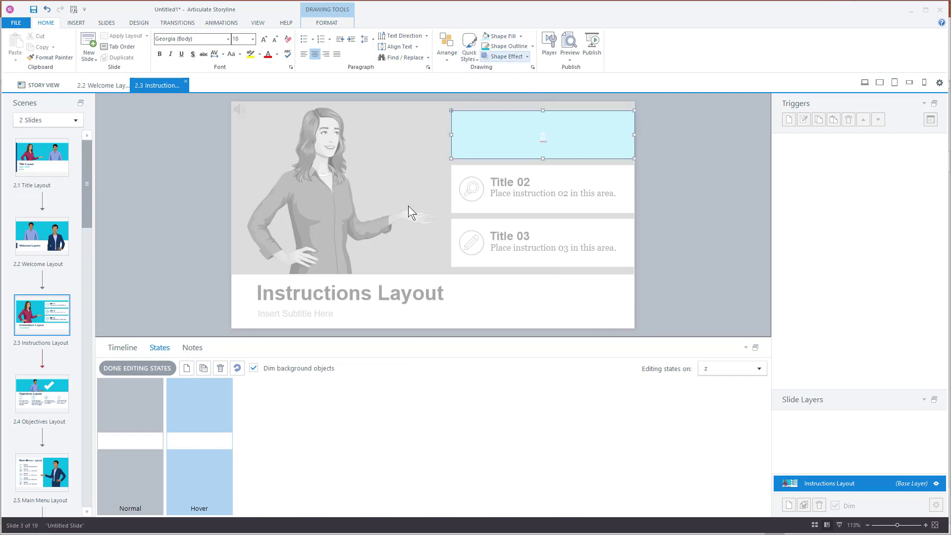
Step: Leave Title 01's state editing, preview This Slide to check the hover effect, then close it
click(138, 368)
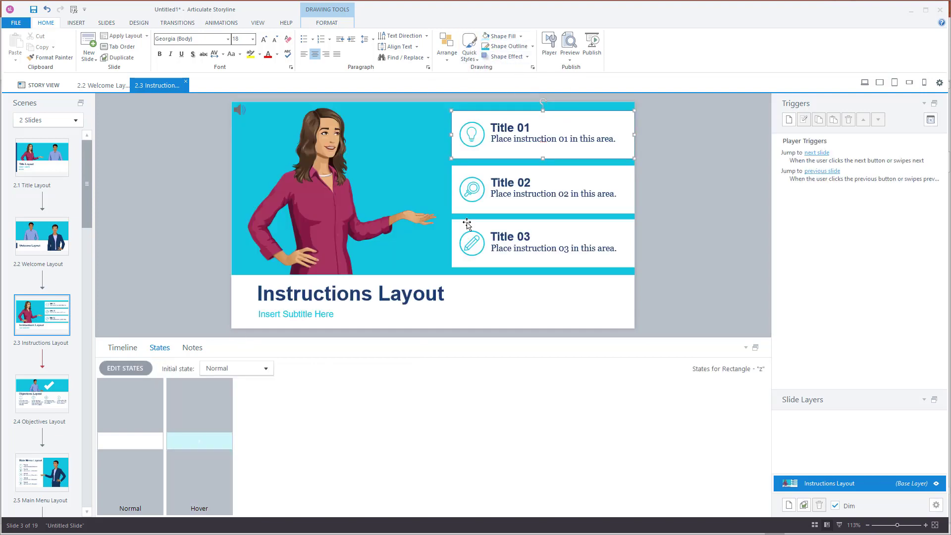
click(572, 58)
click(577, 71)
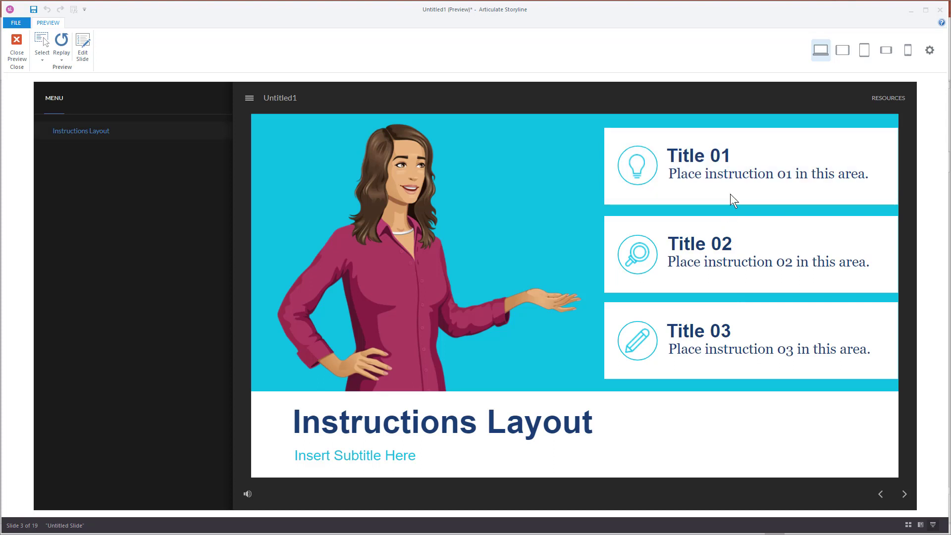
click(16, 47)
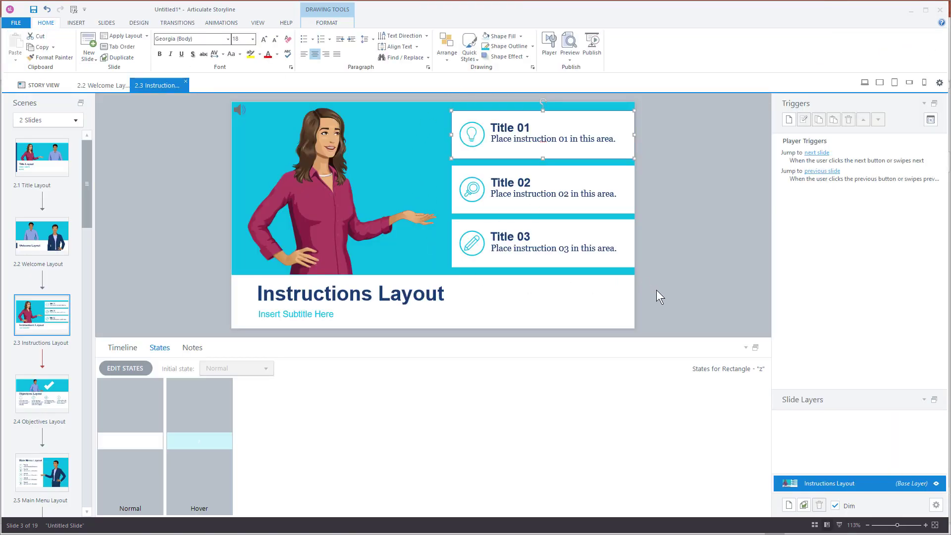
Step: Go to slide 2.4 Objectives Layout and select objective circle 1 to view its Normal state
click(49, 391)
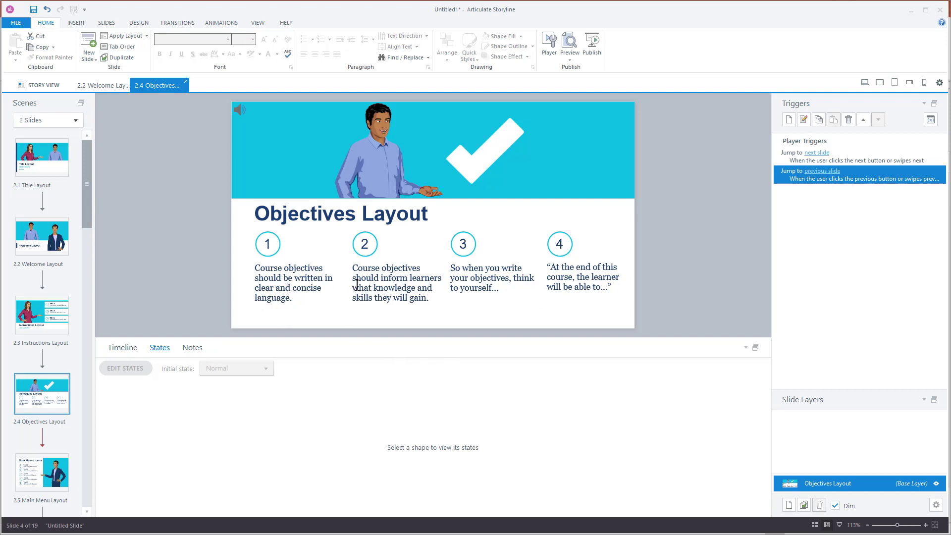
click(666, 287)
click(280, 245)
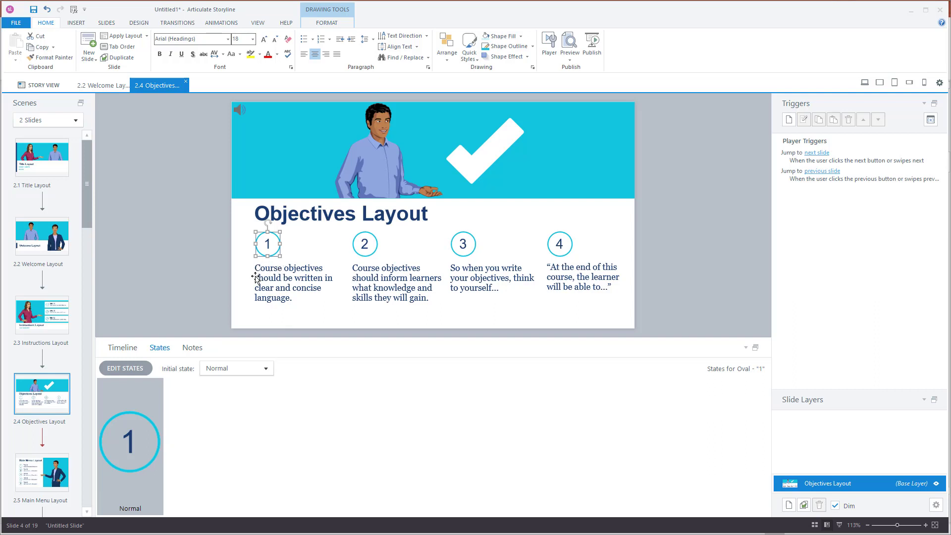
Step: Add a new Visited state to objective circle 1 and finish state editing
click(127, 369)
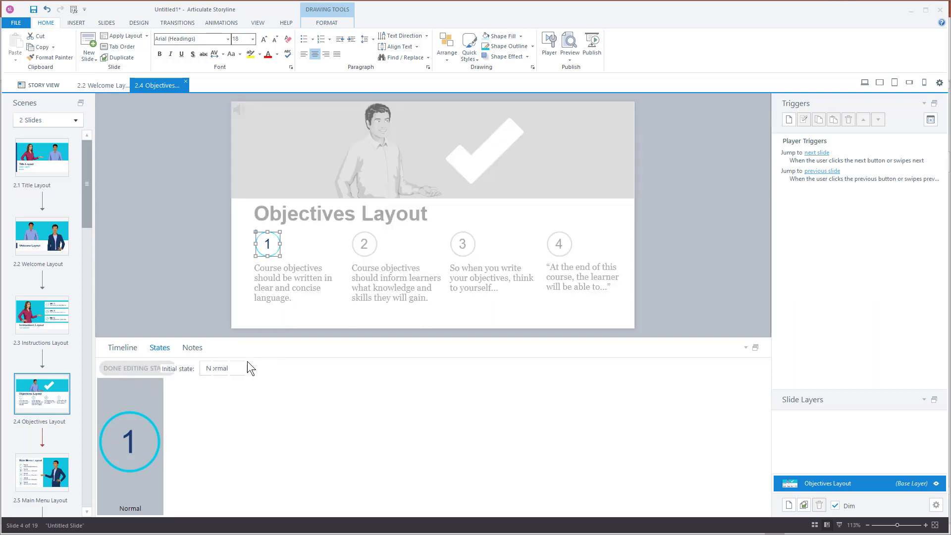
click(186, 369)
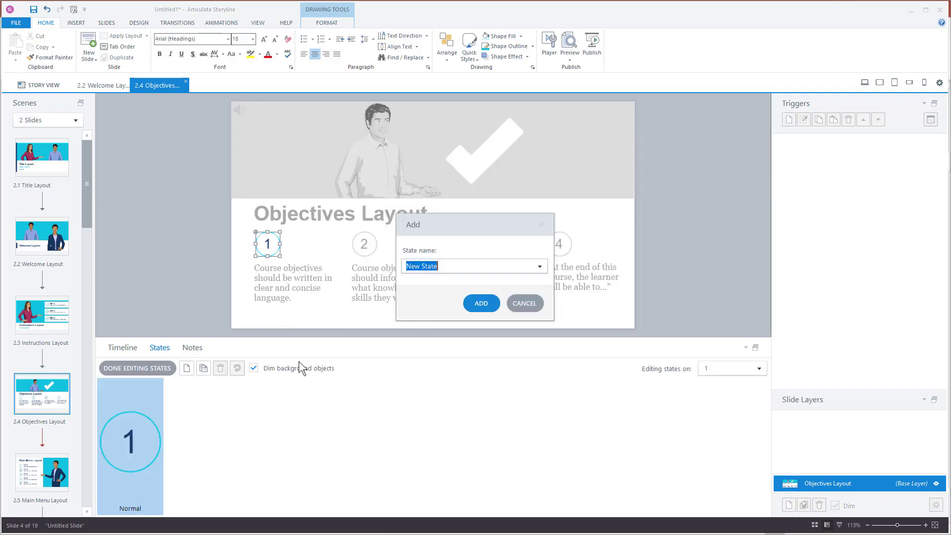
text(v)
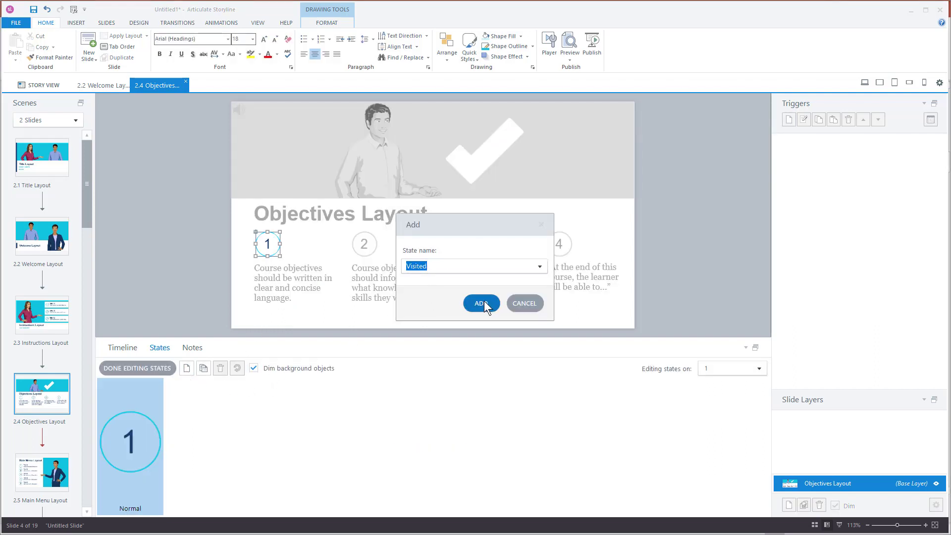
click(481, 303)
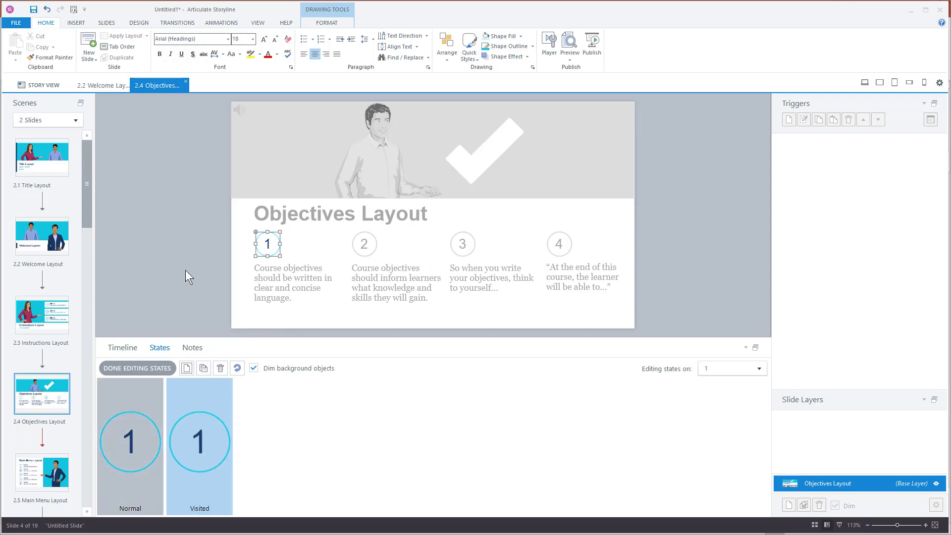
click(150, 368)
click(274, 237)
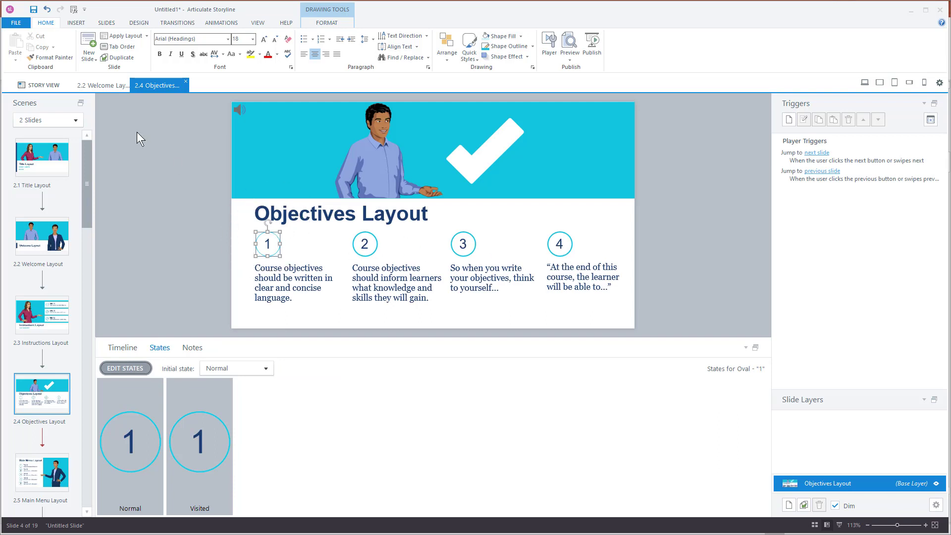
Step: Format Painter circle 1's formatting and states onto circles 2, 3 and 4
click(52, 58)
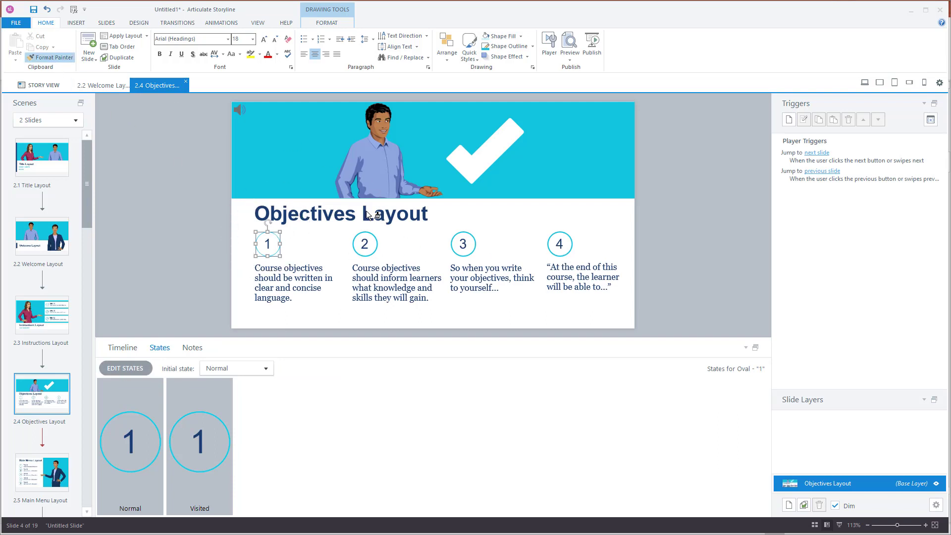
click(376, 244)
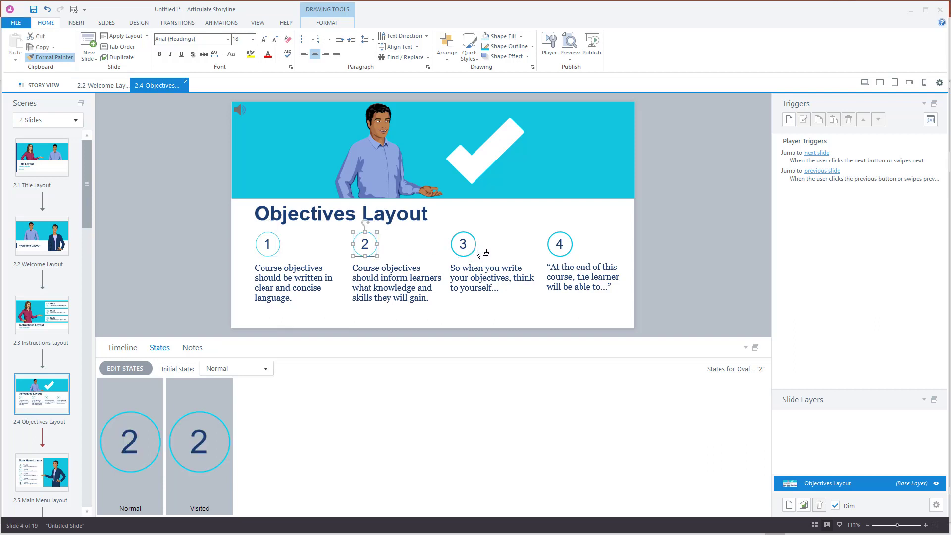
click(475, 249)
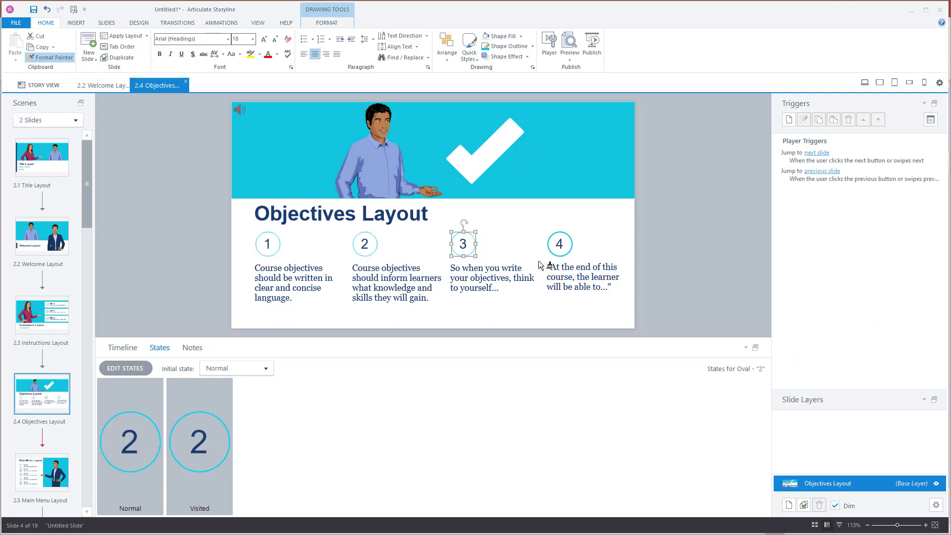
click(566, 253)
Step: Cut the first objective's text box and paste it into circle 1's Visited state
click(156, 231)
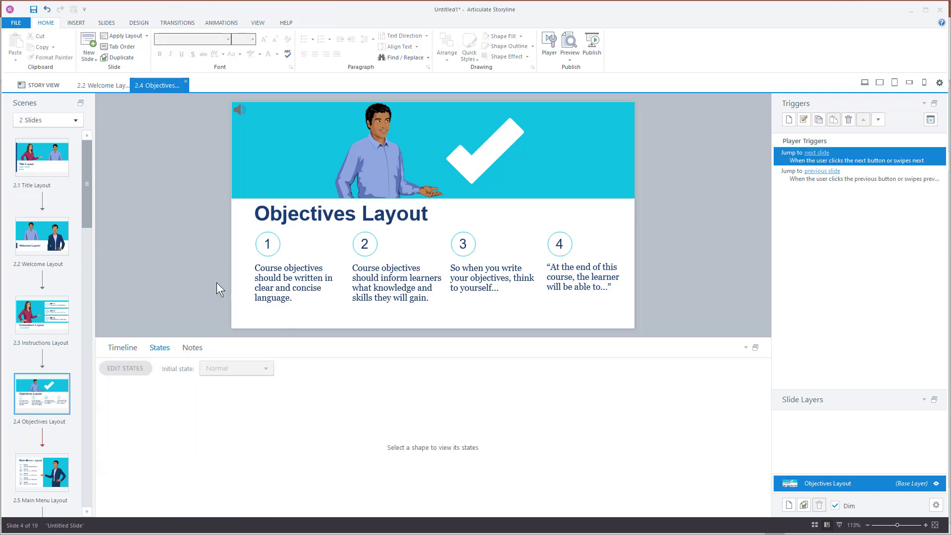
click(295, 280)
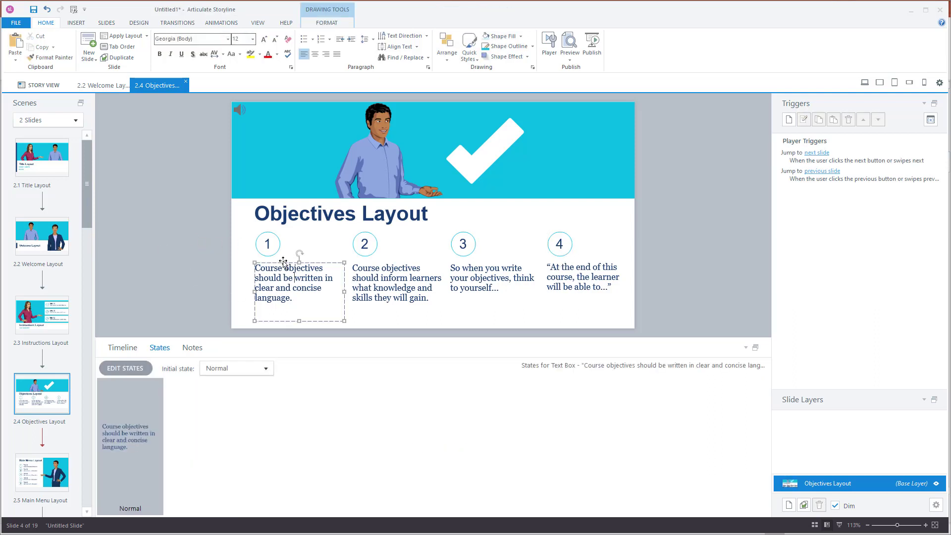
click(283, 263)
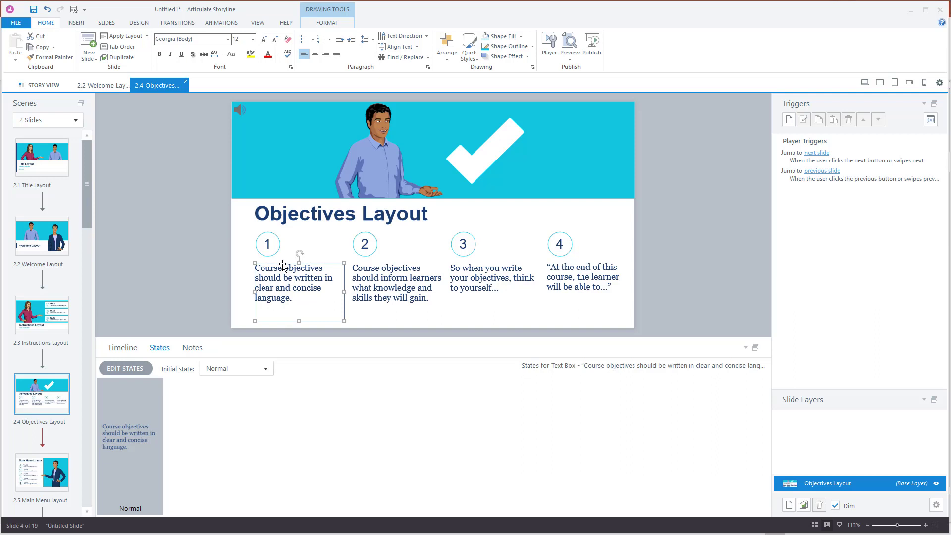
key(ctrl+x)
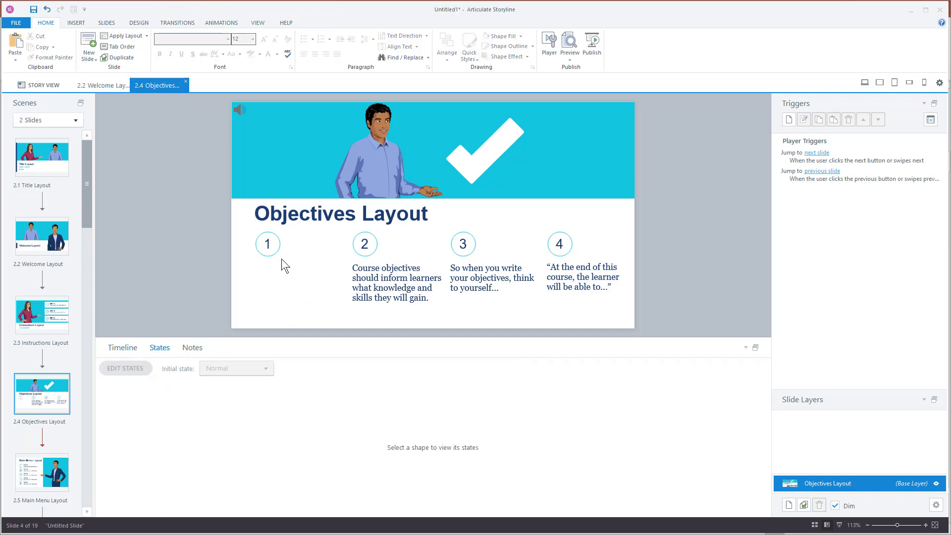
click(279, 249)
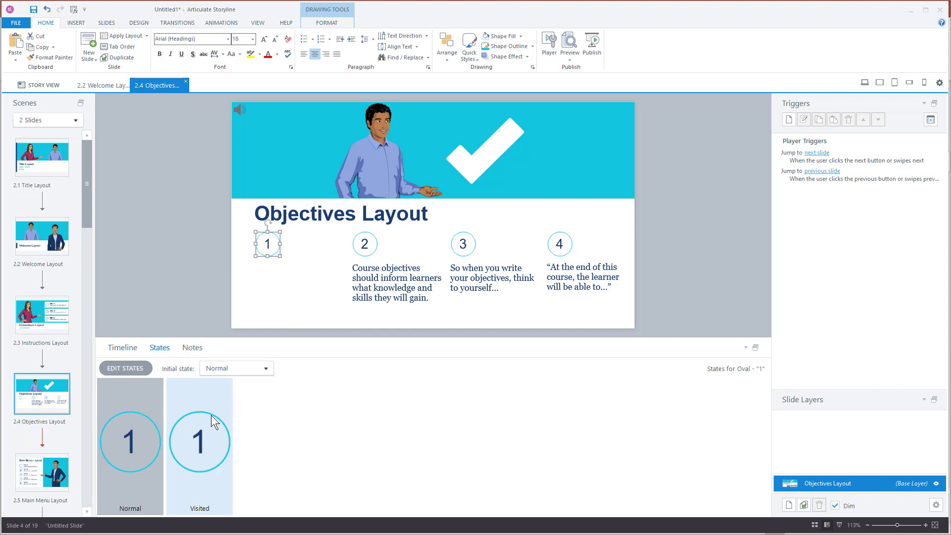
double_click(210, 415)
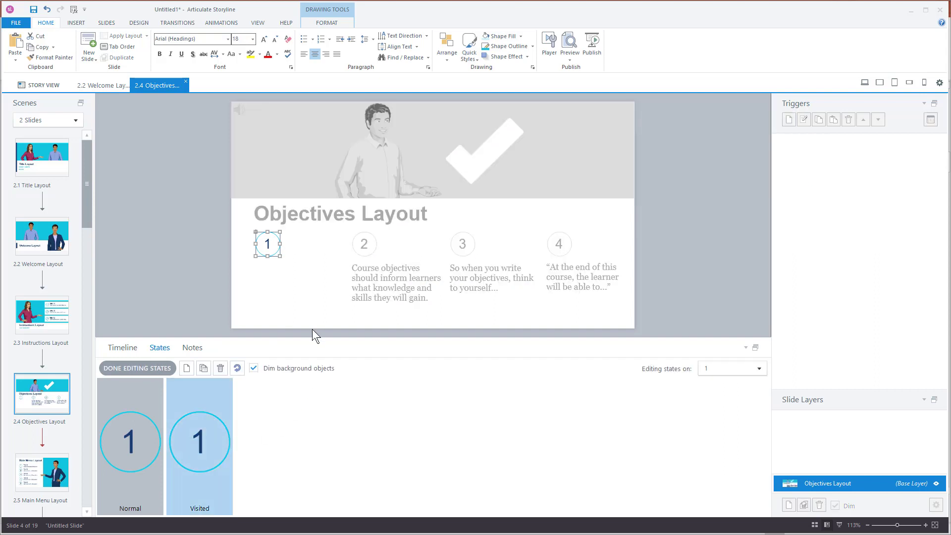
key(ctrl+v)
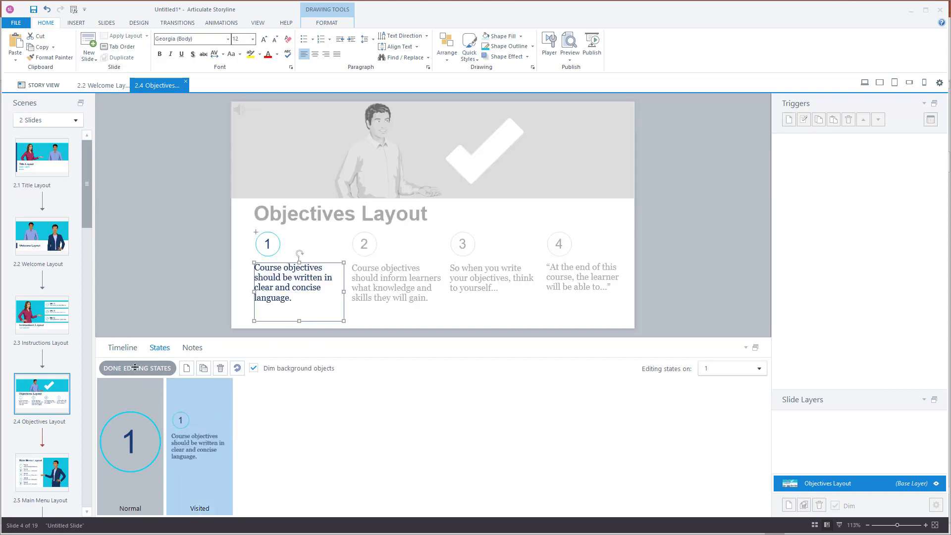
click(135, 369)
Step: Move the second objective's text, "Course objectives should inform learners…", into circle 2's Visited state
click(350, 292)
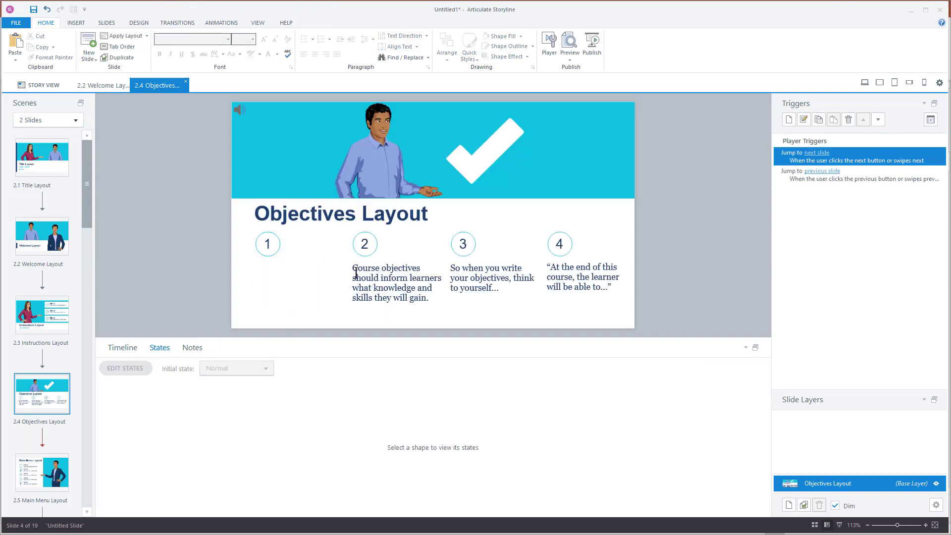
click(359, 268)
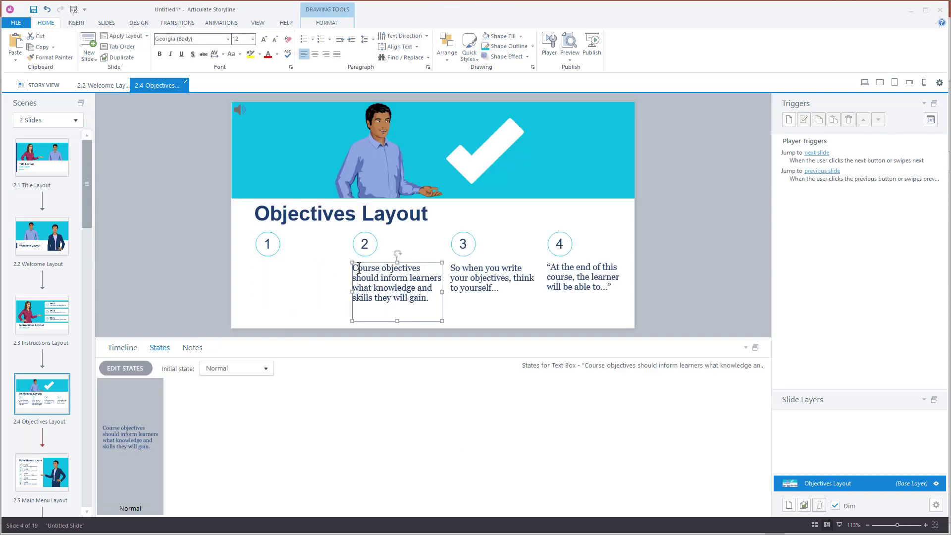
key(ctrl+x)
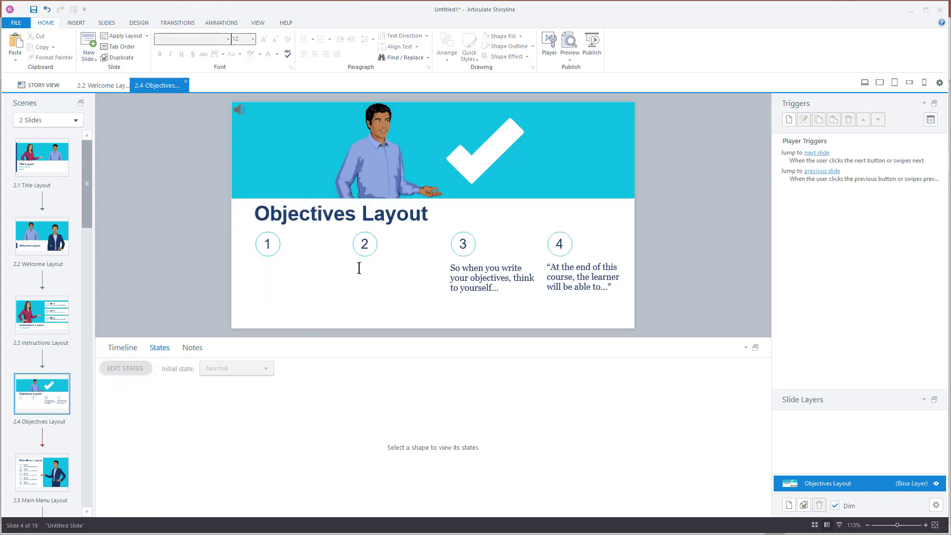
click(373, 246)
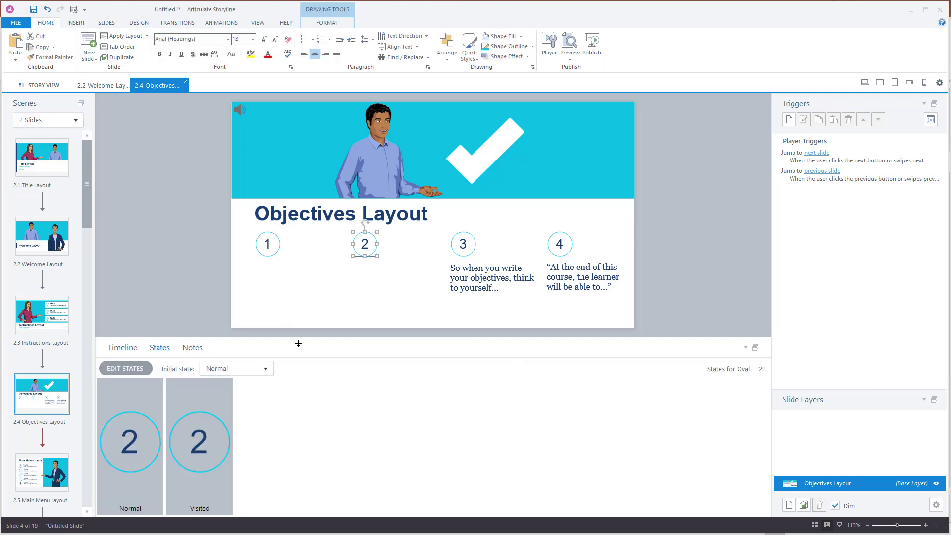
double_click(214, 413)
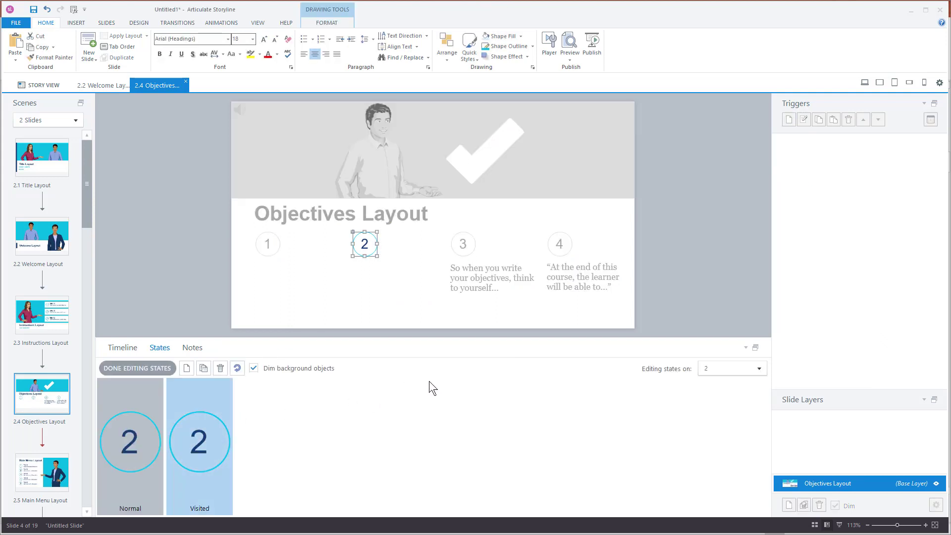
key(ctrl+v)
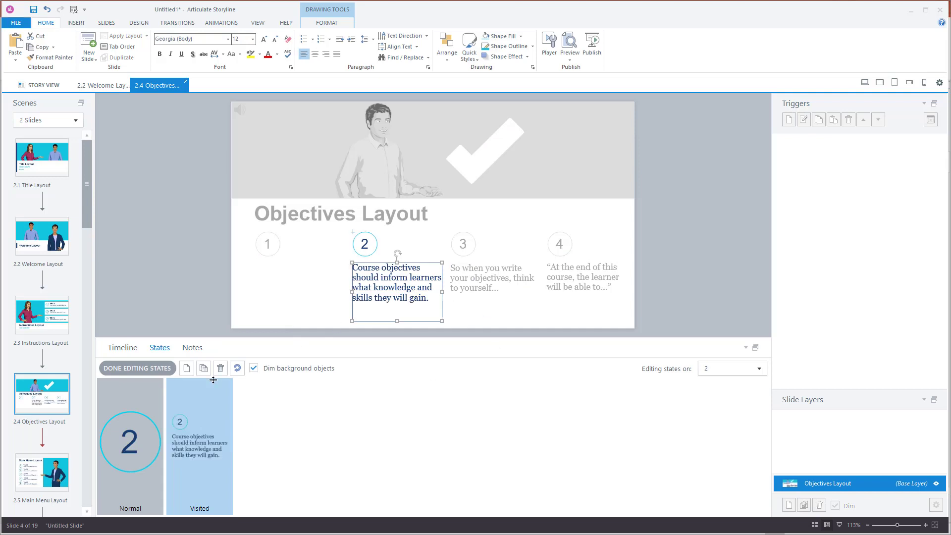
click(145, 369)
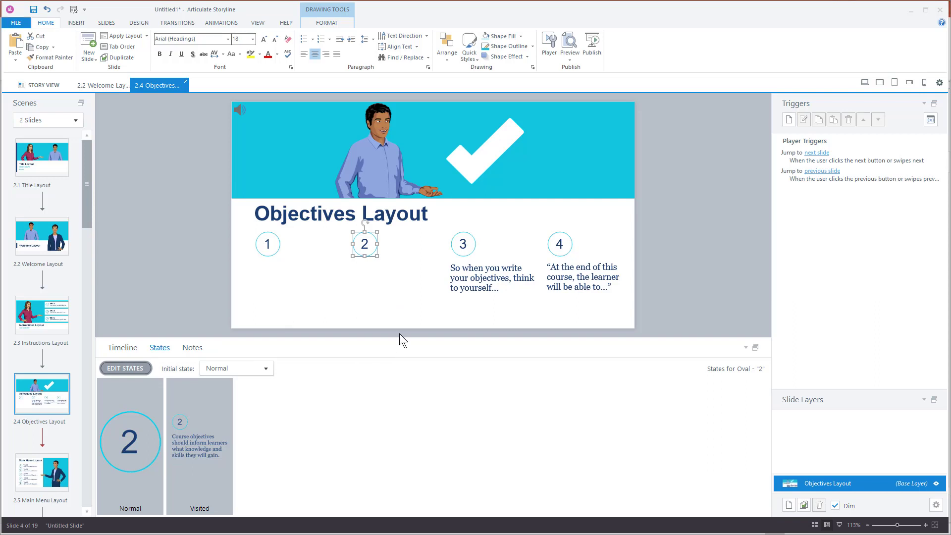
Step: Remove the third objective's text from the slide and paste it into circle 3's Visited state
click(472, 277)
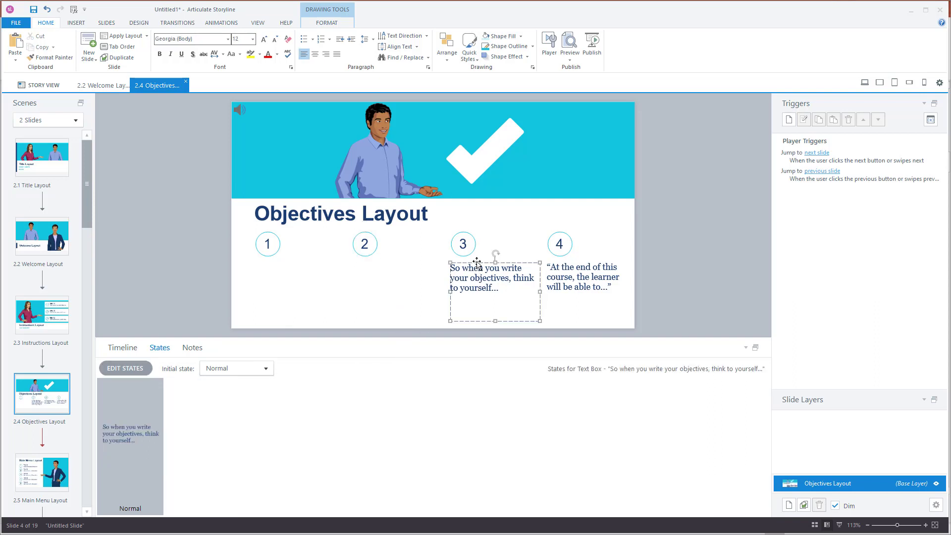
click(477, 262)
key(Delete)
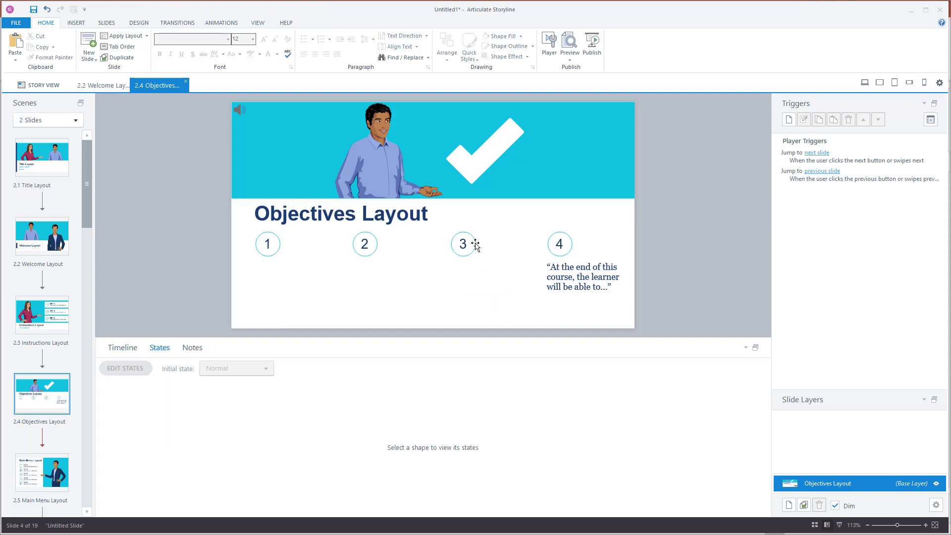
click(475, 245)
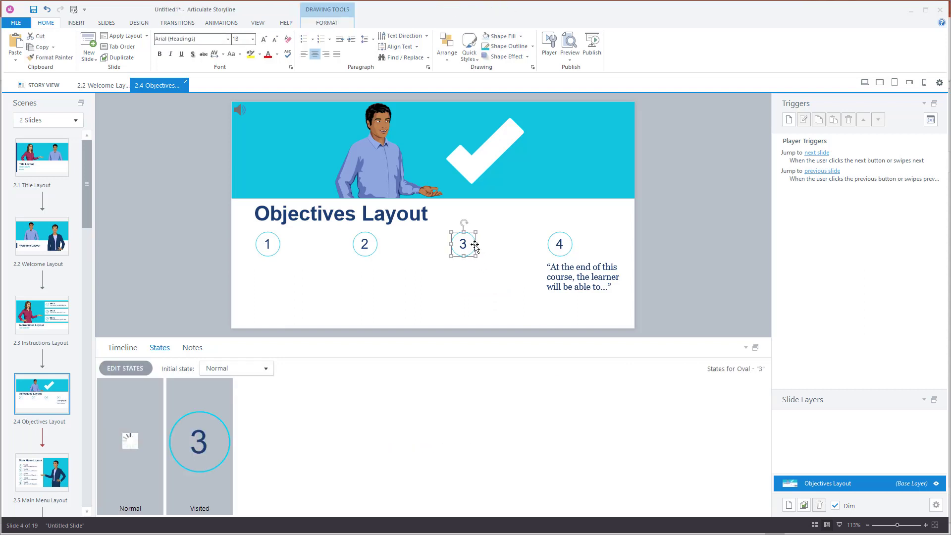
click(202, 388)
key(ctrl+v)
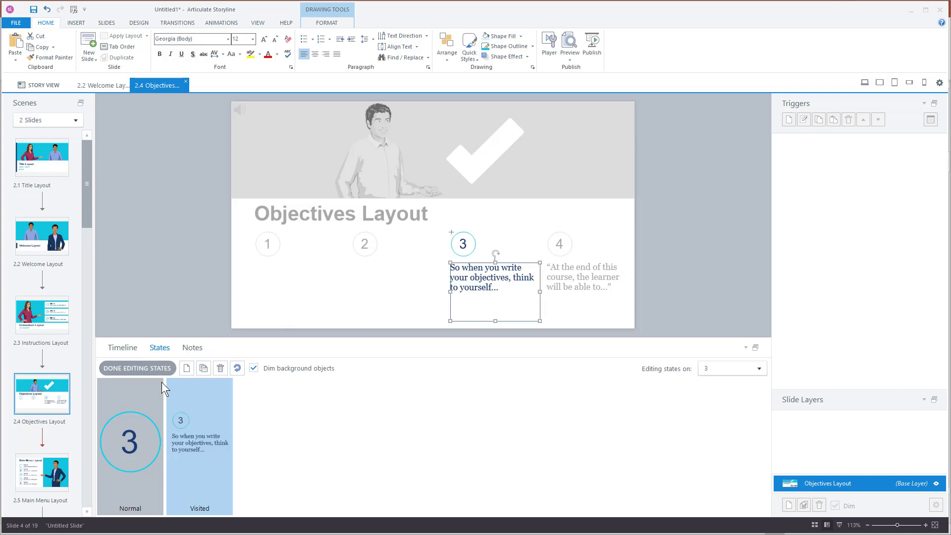
click(139, 367)
Step: Move the fourth objective's "At the end of this course…" text into circle 4's Visited state
click(577, 270)
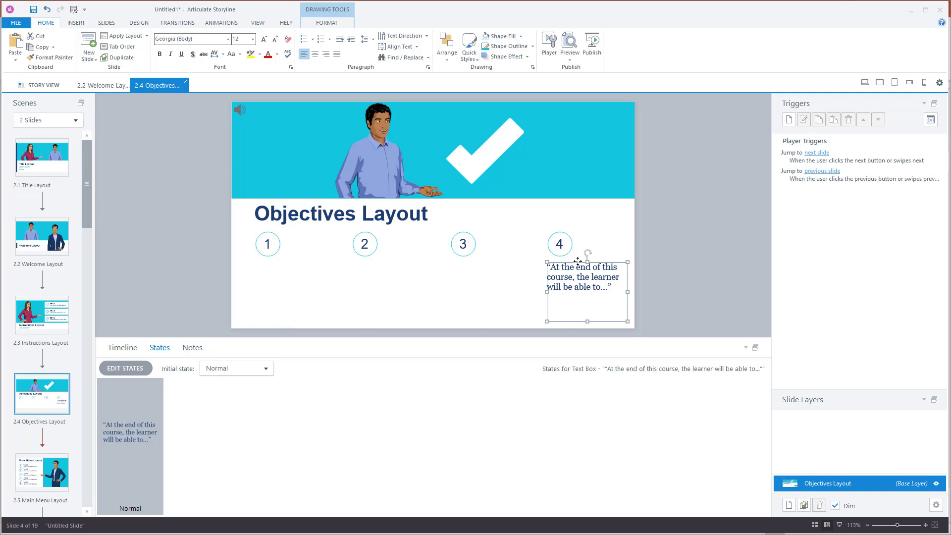
key(Delete)
click(571, 246)
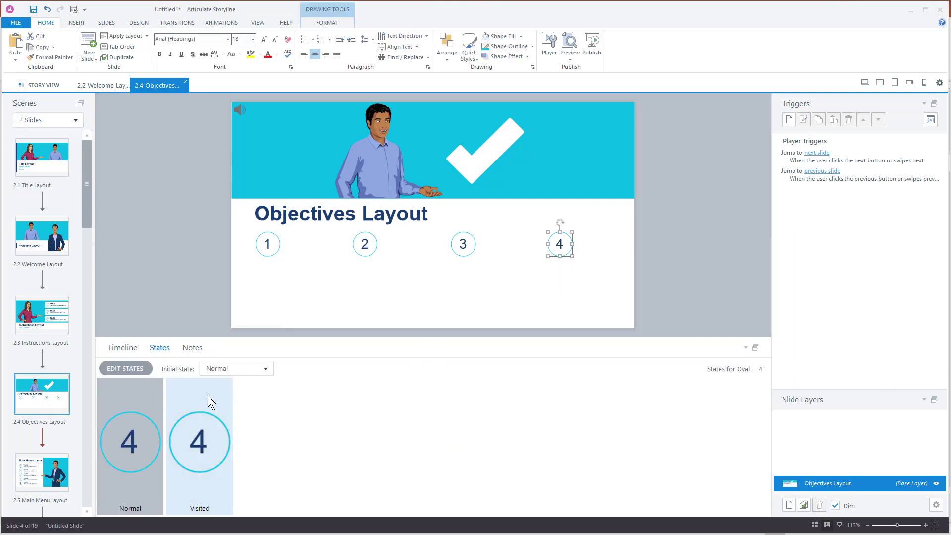
double_click(207, 395)
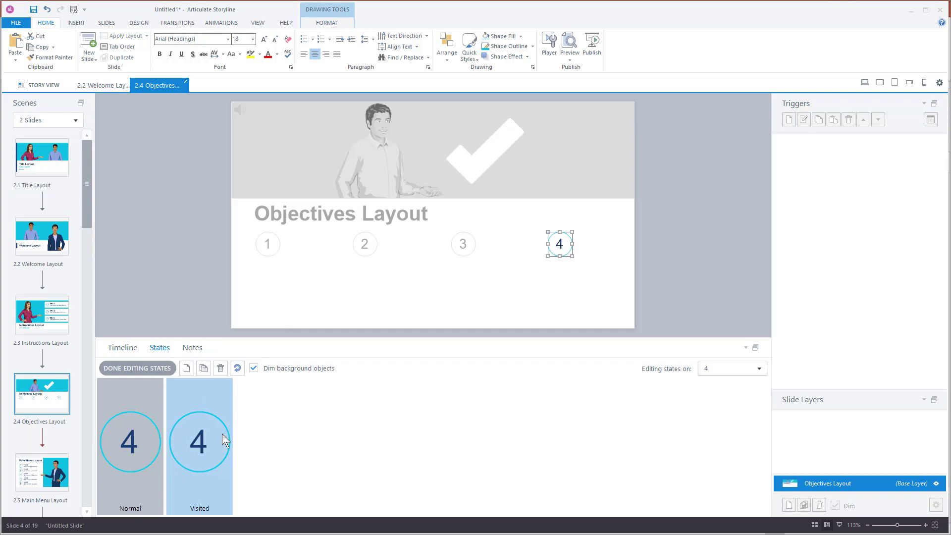
key(ctrl+v)
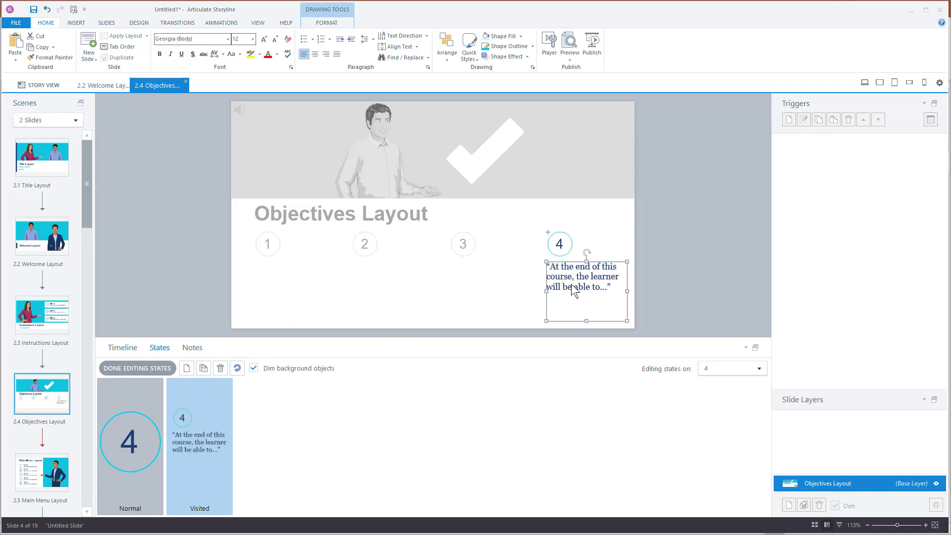
click(159, 369)
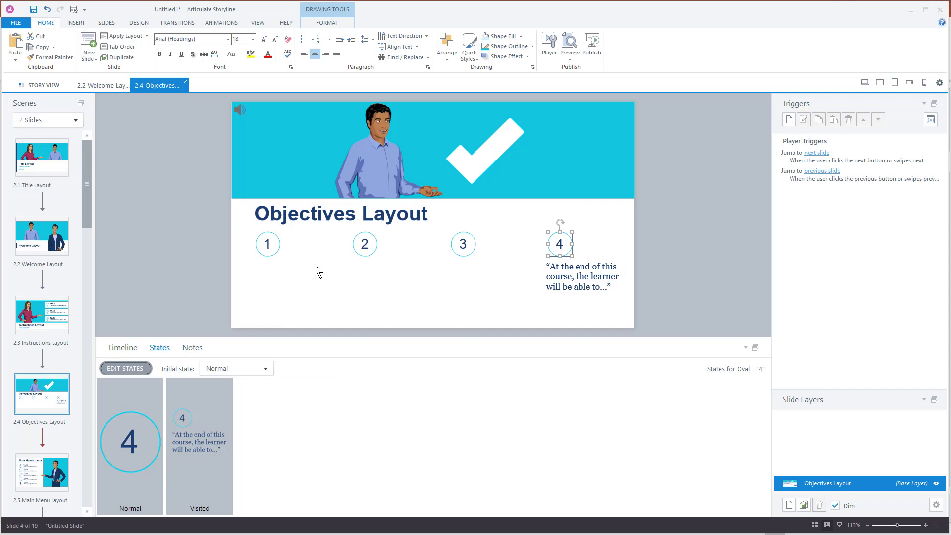
Step: Preview This Slide and click circles 1, 2, 3 and 4 to reveal each objective's text
click(573, 58)
click(576, 67)
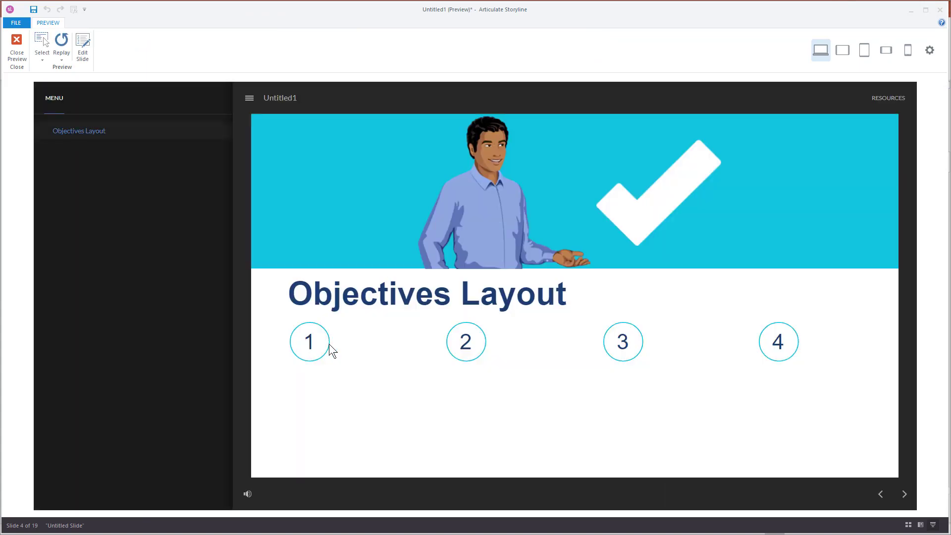
click(330, 347)
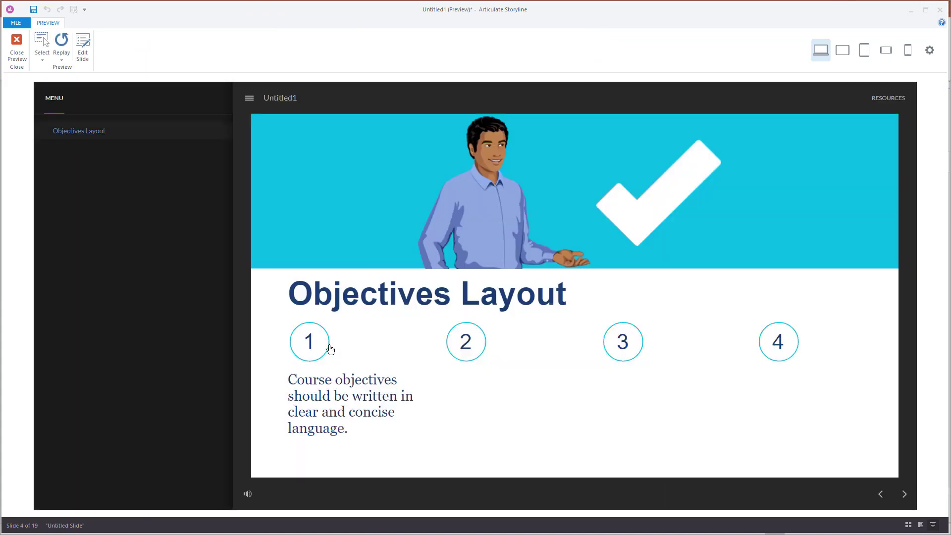
click(484, 349)
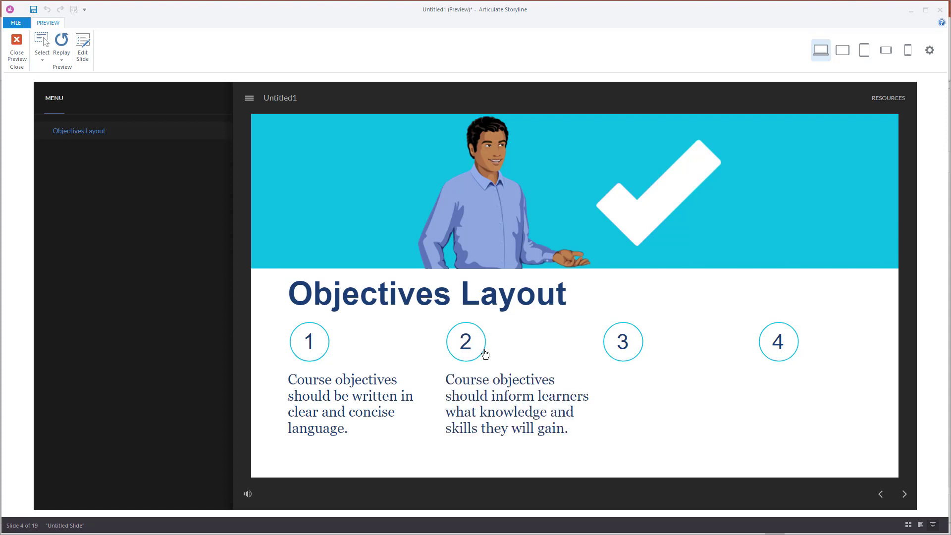
click(634, 357)
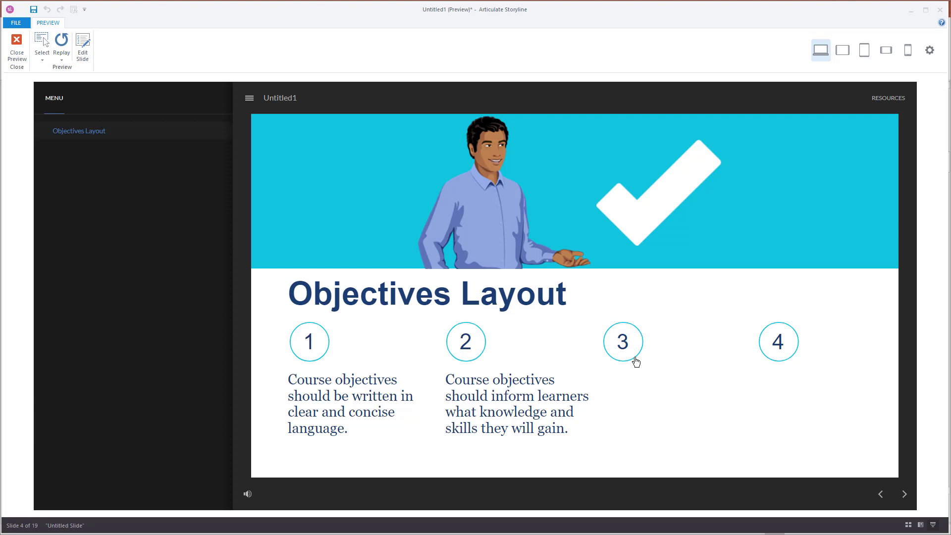
click(769, 360)
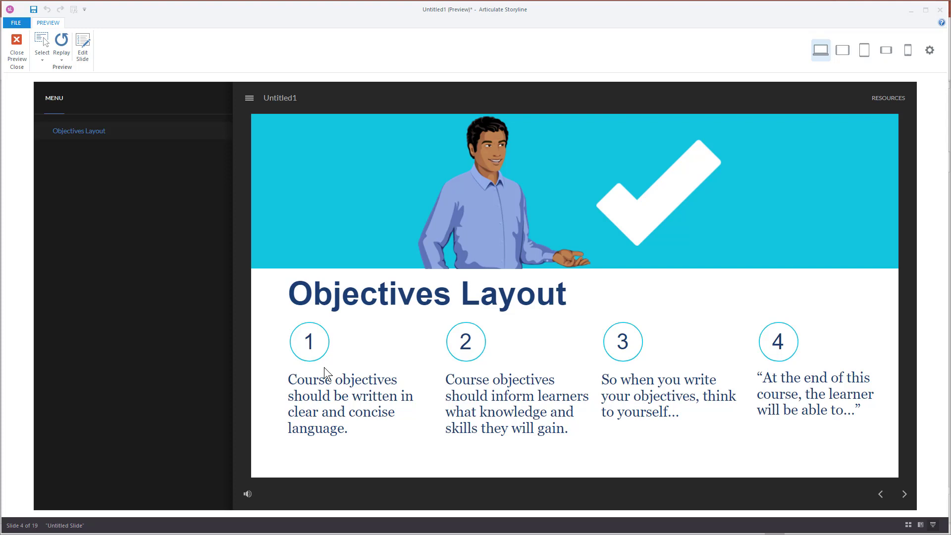
Step: Close the preview and open Publish to LMS with SCORM 1.2 and HTML5 Only output
click(16, 46)
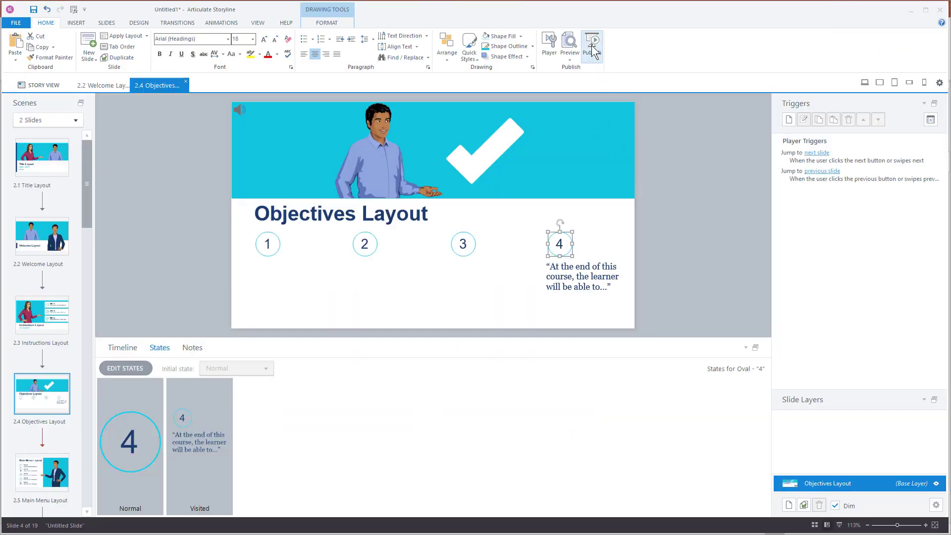
click(592, 46)
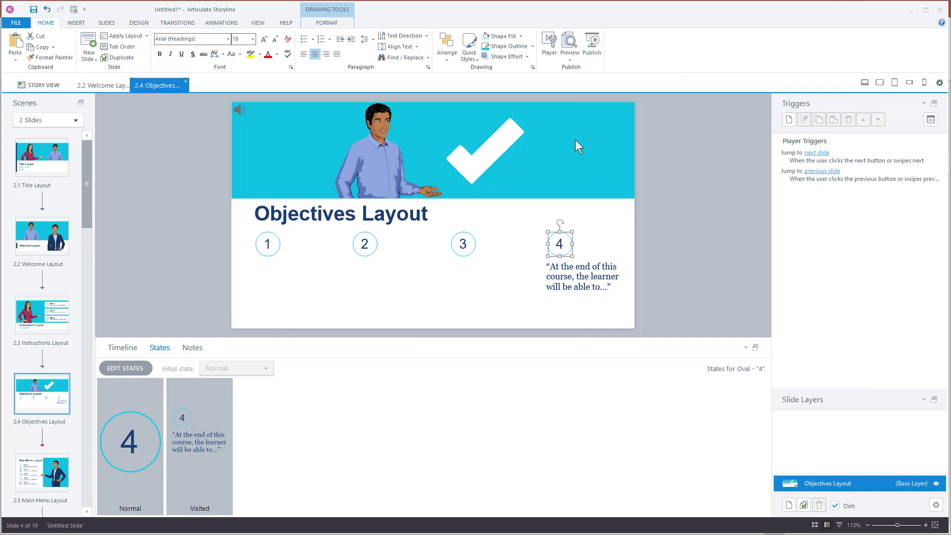
click(337, 254)
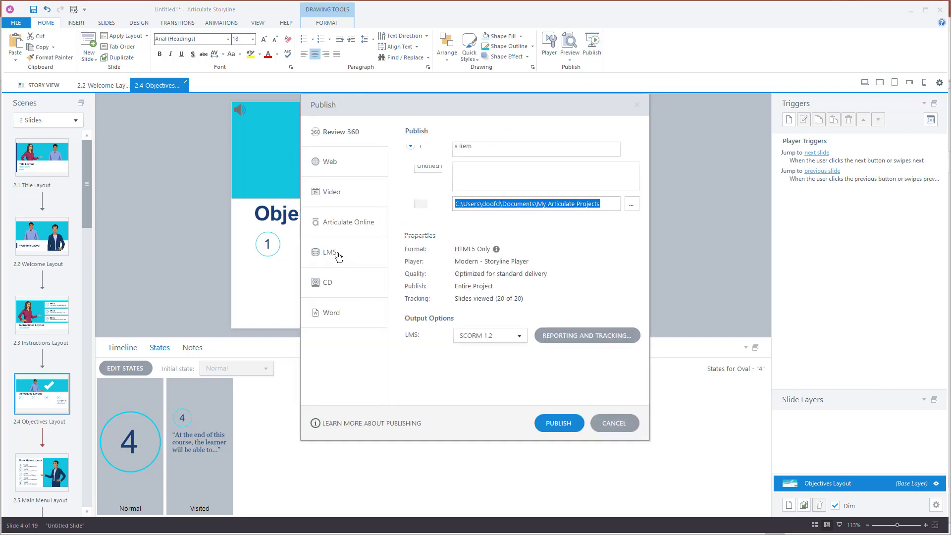